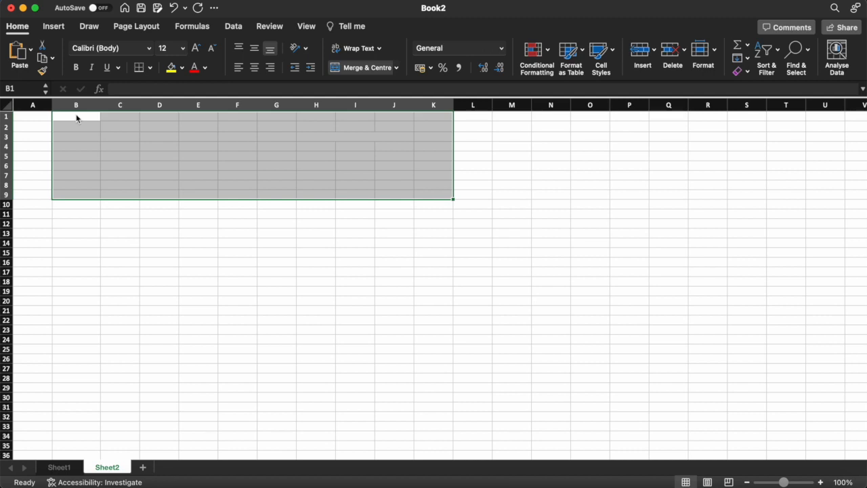
- Unmerge the cells in the range B1:K9 on Sheet2
left_click(344, 68)
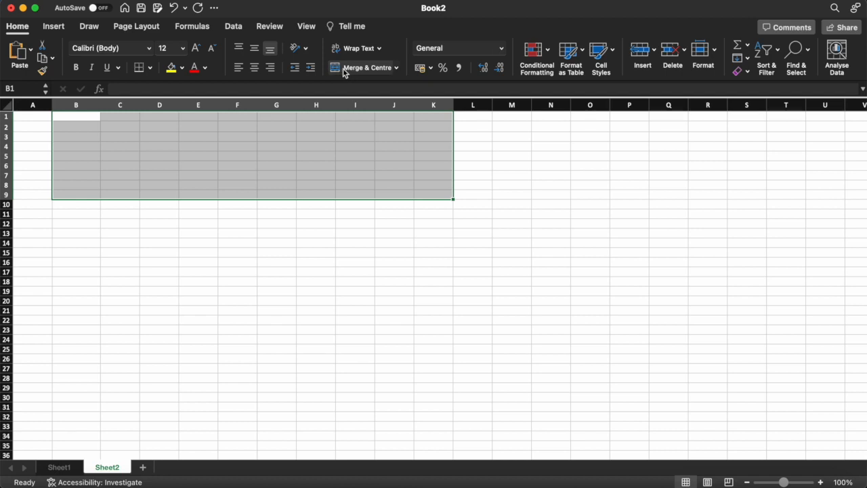
left_click(114, 136)
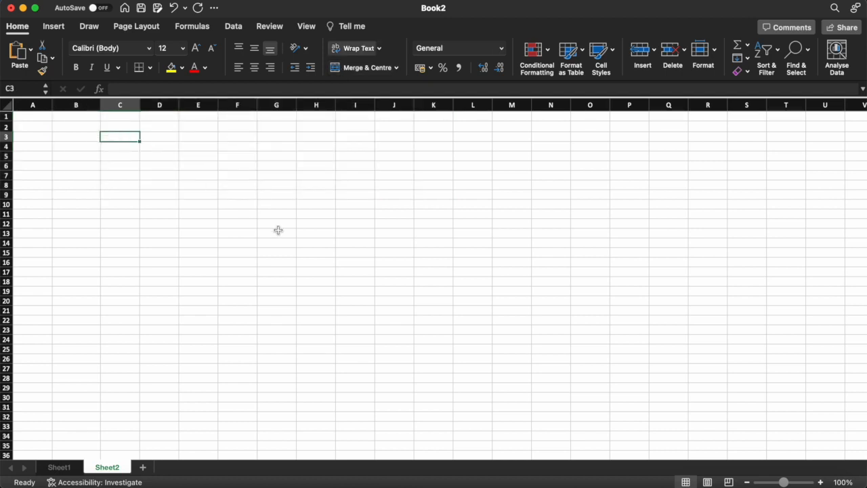
- Enter the column headers S.No in A1 and Name in B1
key("Up")
key("Up")
key("Left")
key("Left")
type("S")
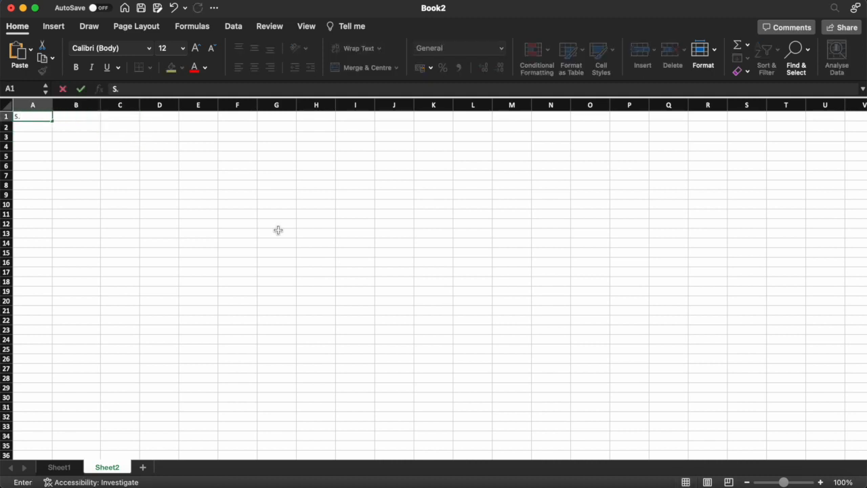
key("Tab")
type("Name")
key("Return")
- Enter the column headers Marks in C1 and Grade in D1
key("Right")
key("Up")
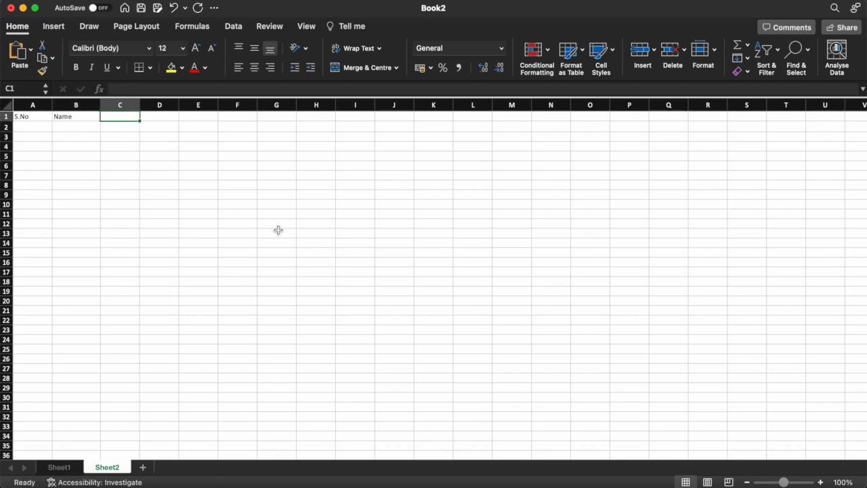
type("Marks")
key("Return")
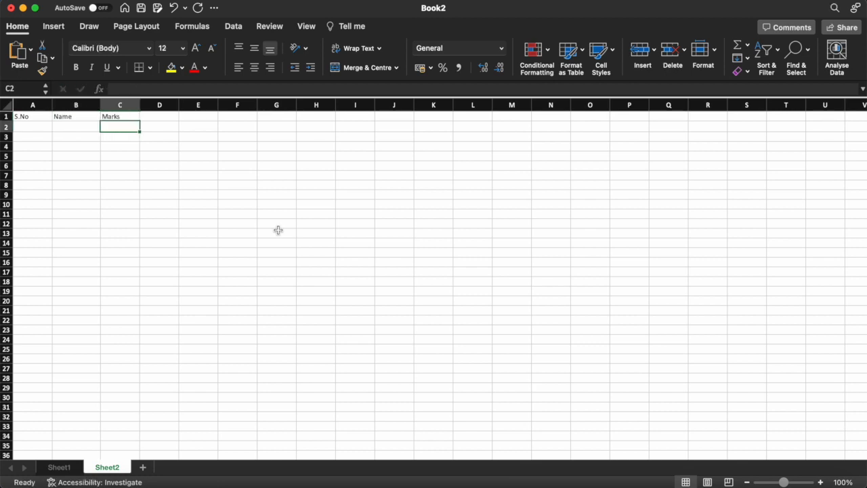
key("Right")
key("Up")
type("Grade")
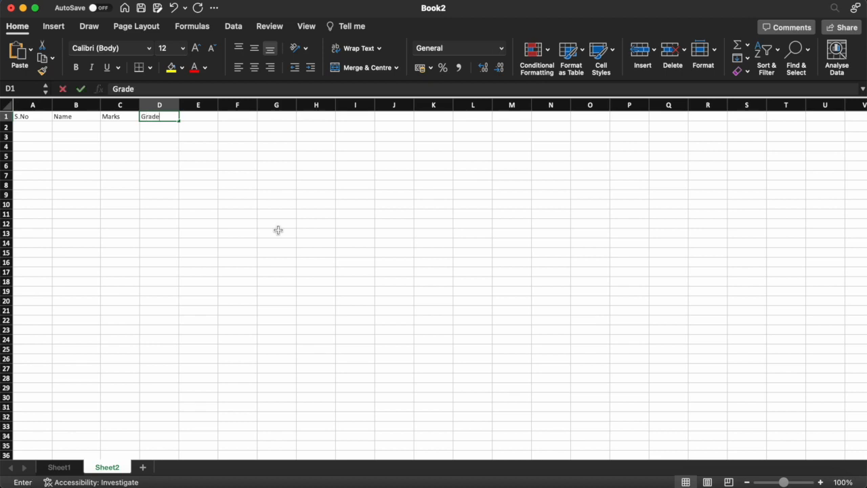
key("Return")
- Start the first record in row 2 with serial number 1 and the name ABC DEF
key("Left")
key("Left")
key("Left")
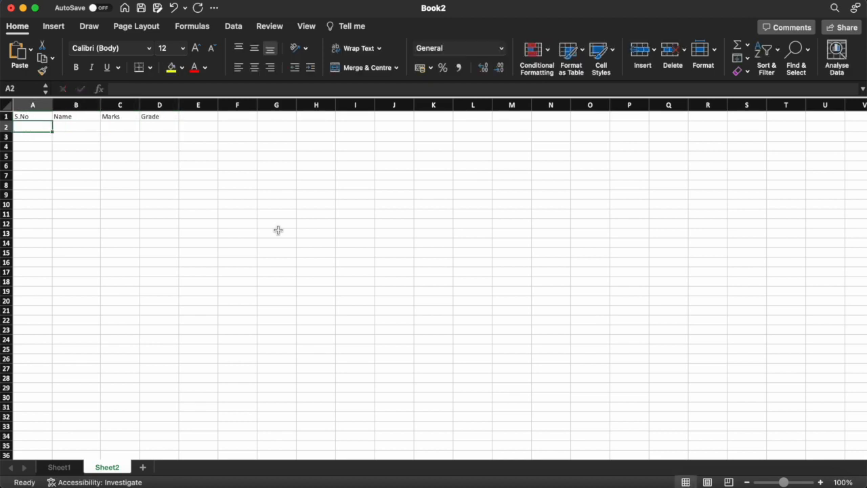
type("1")
key("Return")
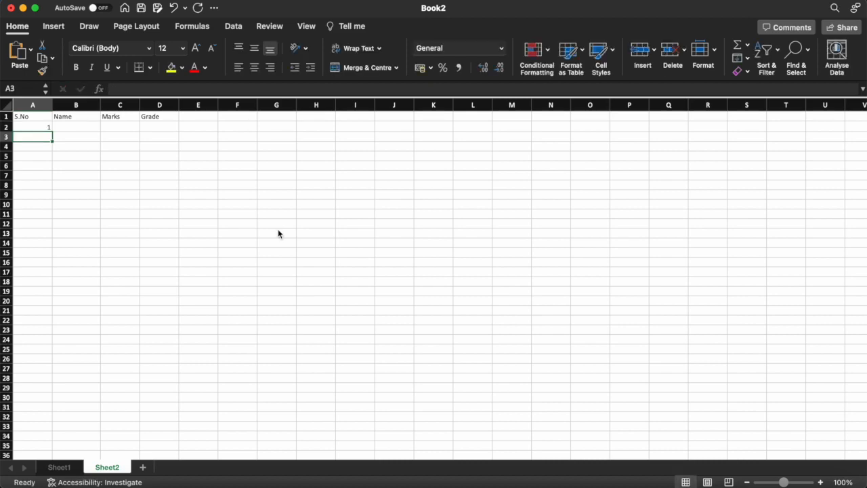
key("Up")
key("Right")
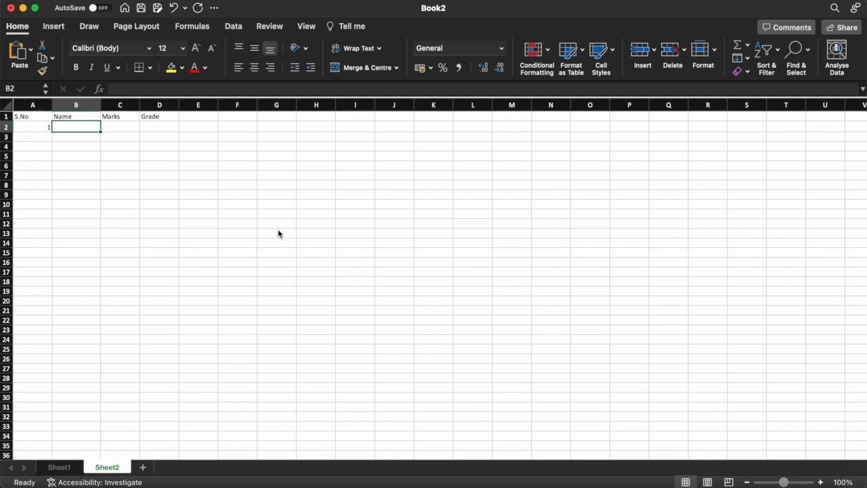
type("ABC DEF")
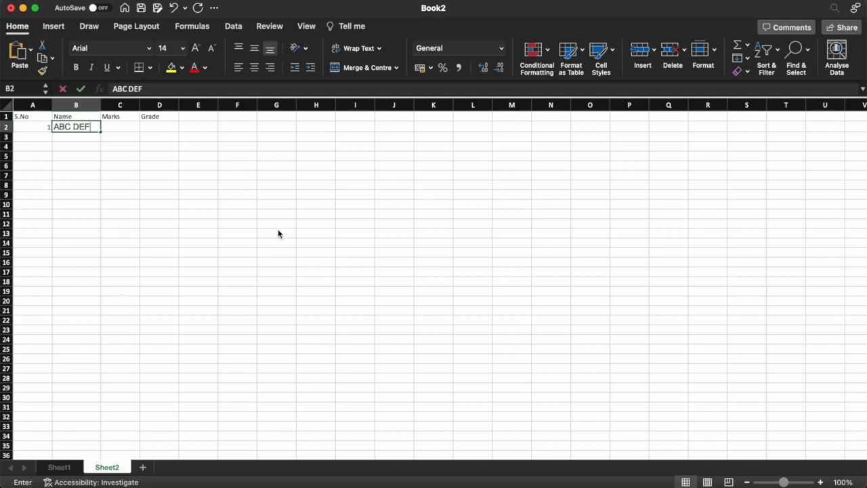
key("Return")
- Complete the first record with marks 67 in C2 and grade A in D2
key("Up")
key("Right")
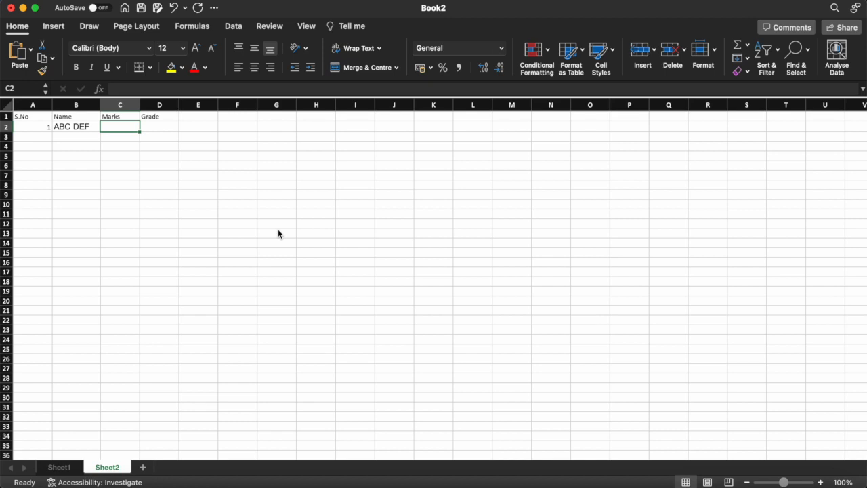
type("67")
key("Return")
key("Up")
key("Right")
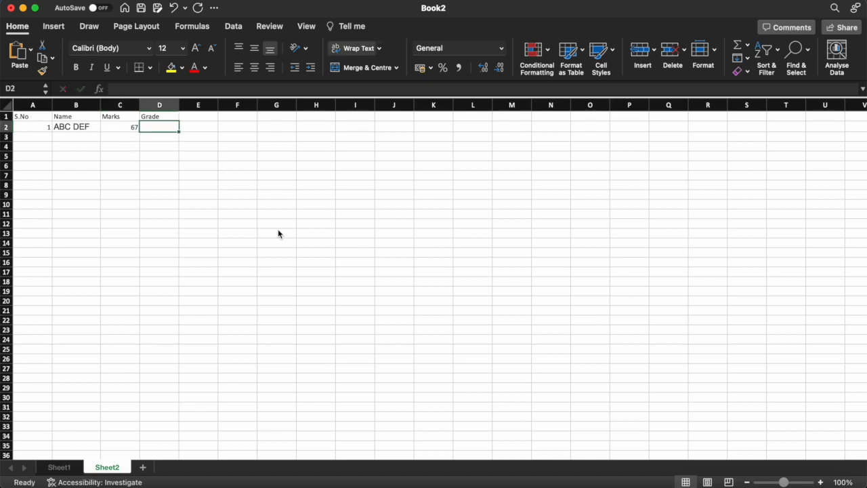
type("A")
key("Return")
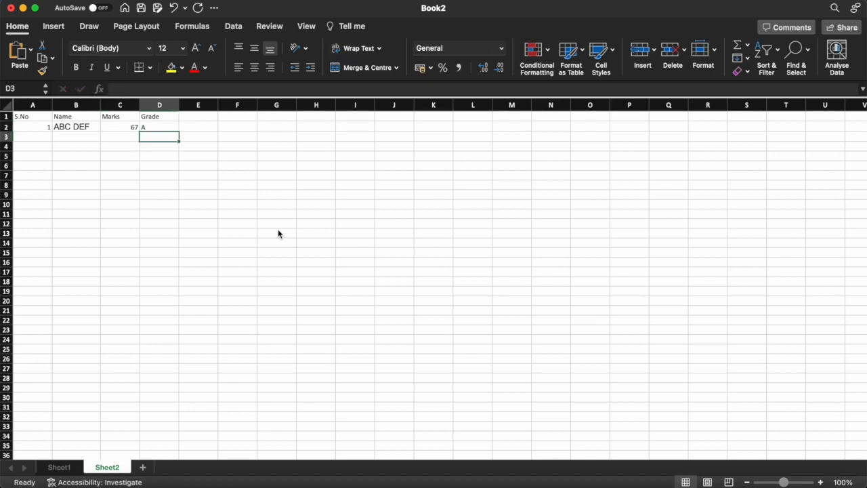
- Start the second record in row 3 with serial number 2 and the name GHI JKL
key("Left")
key("Left")
key("Left")
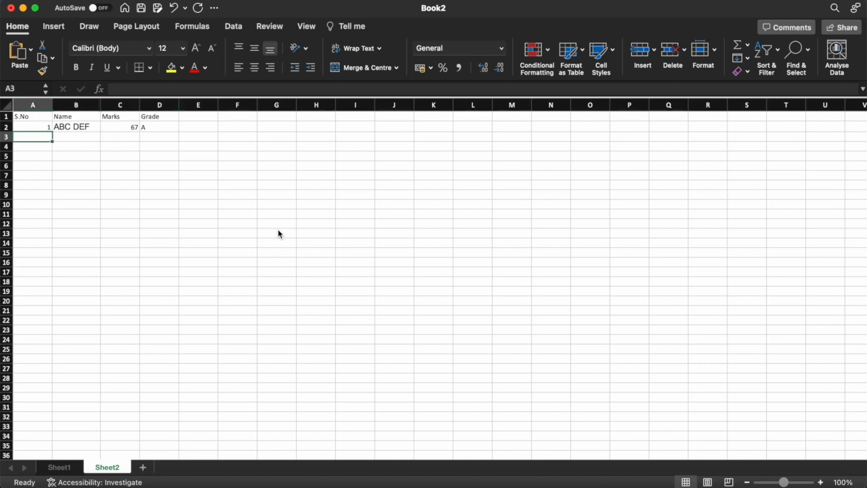
type("2")
key("Return")
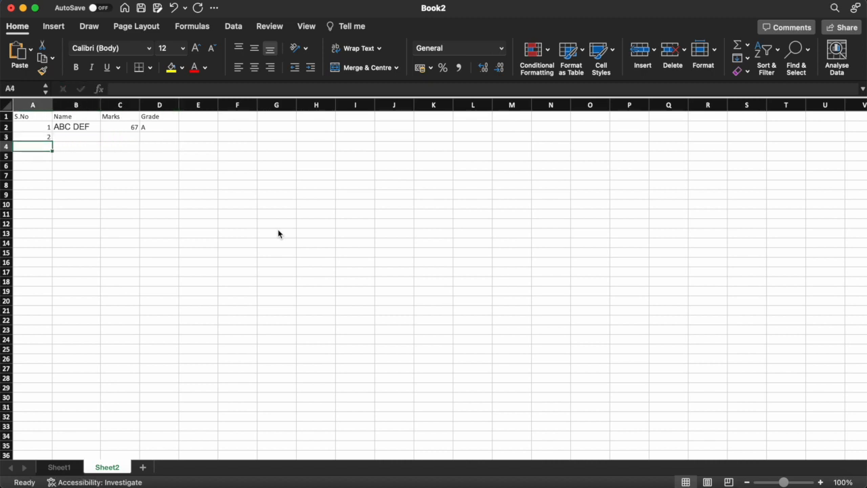
key("Right")
key("Up")
type("GHI JKL")
key("Return")
- Complete the second record with marks 56 in C3 and grade B in D3
key("Right")
key("Up")
type("56")
key("Return")
key("Right")
key("Up")
type("B")
key("Return")
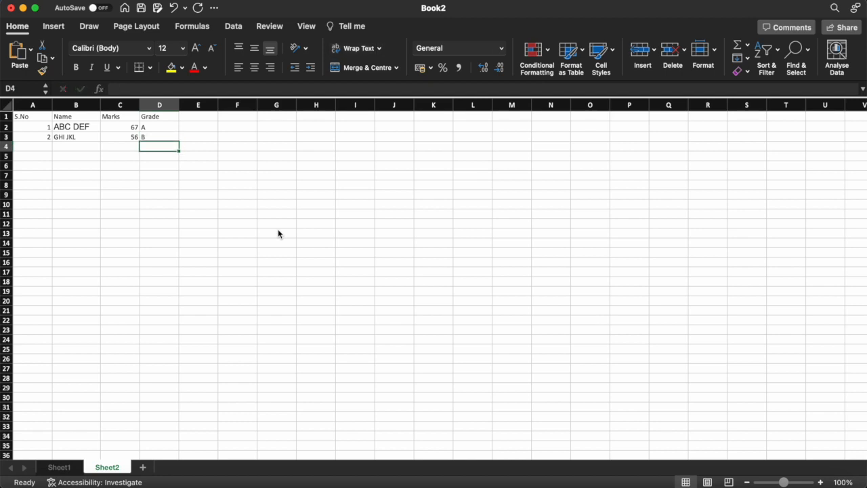
- Set the font size of the name in B2 to 12
key("Left")
key("Up")
key("Left")
key("Up")
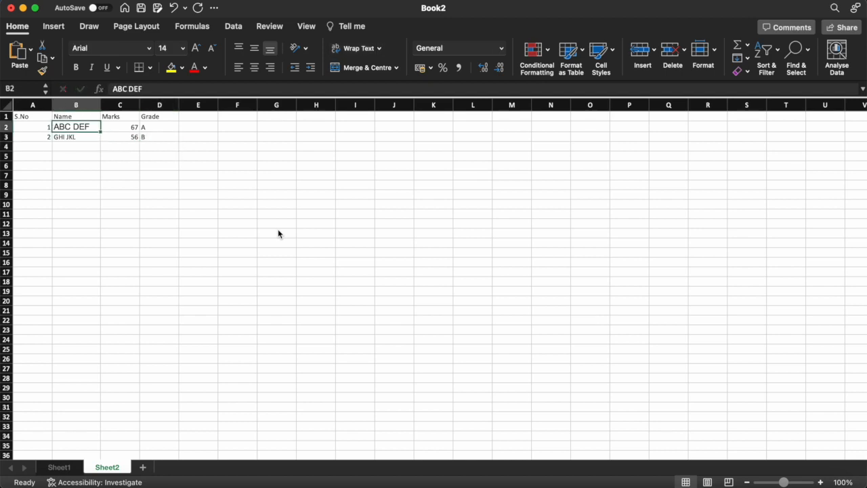
key("Down")
key("Up")
left_click(170, 48)
type("12")
key("Return")
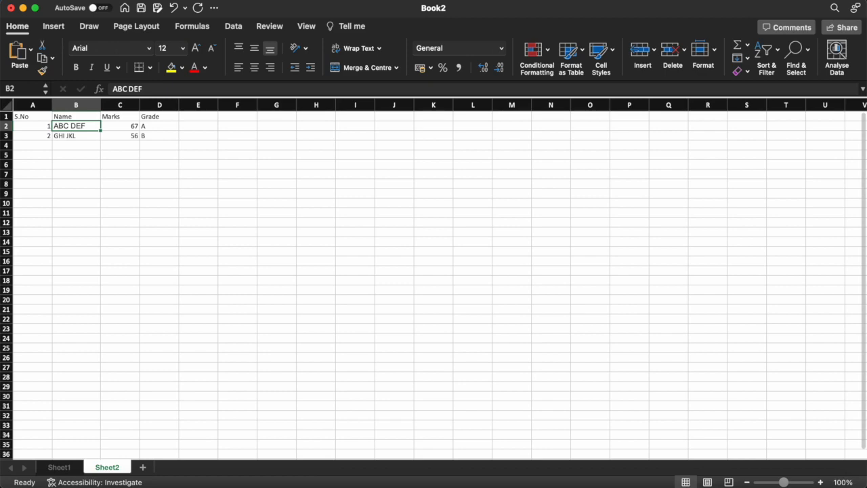
left_click(105, 186)
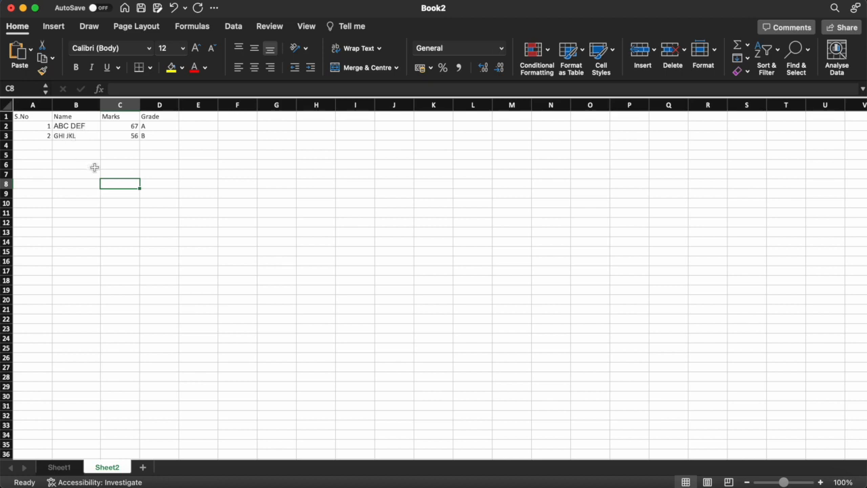
- Copy the formatting of the name in B3 onto B2 with Format Painter
left_click(74, 137)
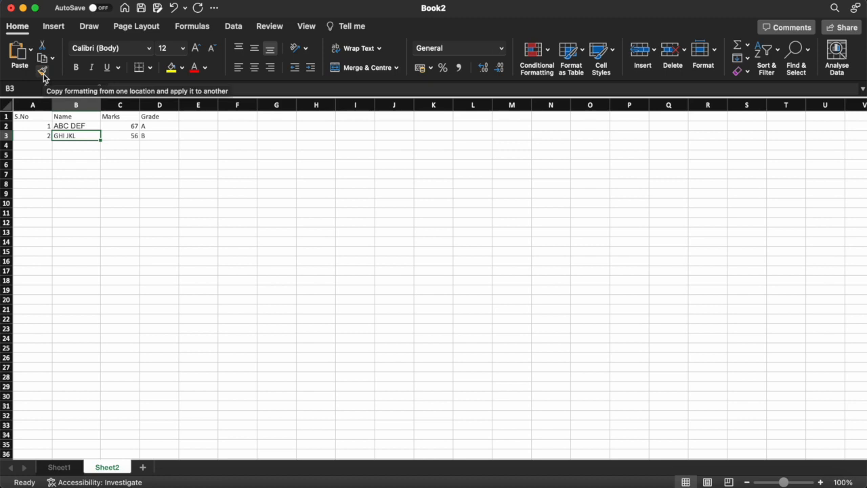
left_click(42, 72)
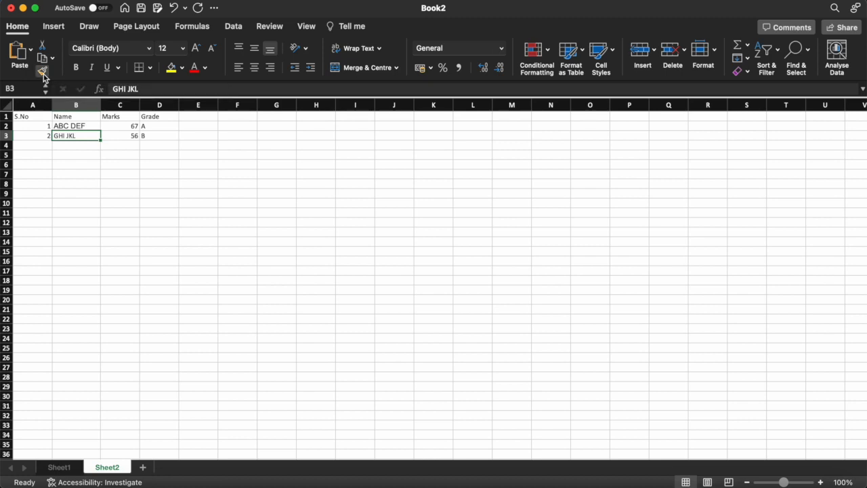
left_click(89, 129)
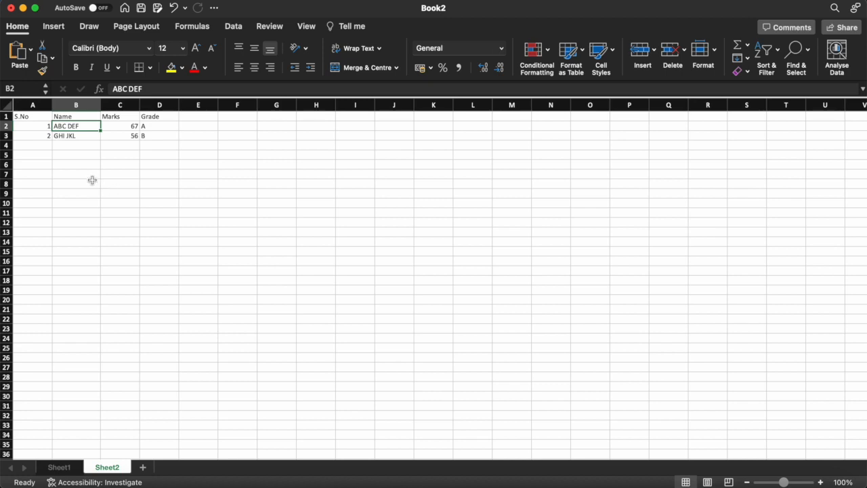
- Start the third record in row 4 with serial number 3 and the name HJK UIH
key("Down")
key("Down")
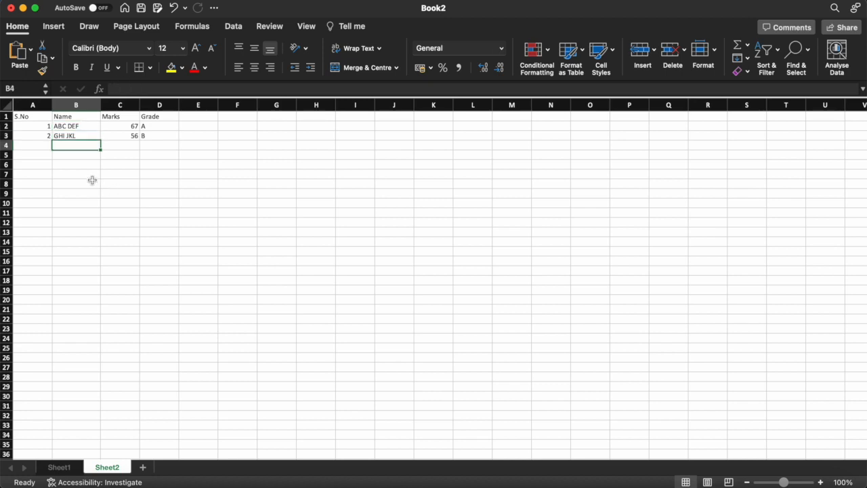
key("Left")
type("3")
key("ctrl+Return")
key("Right")
type("HJK ")
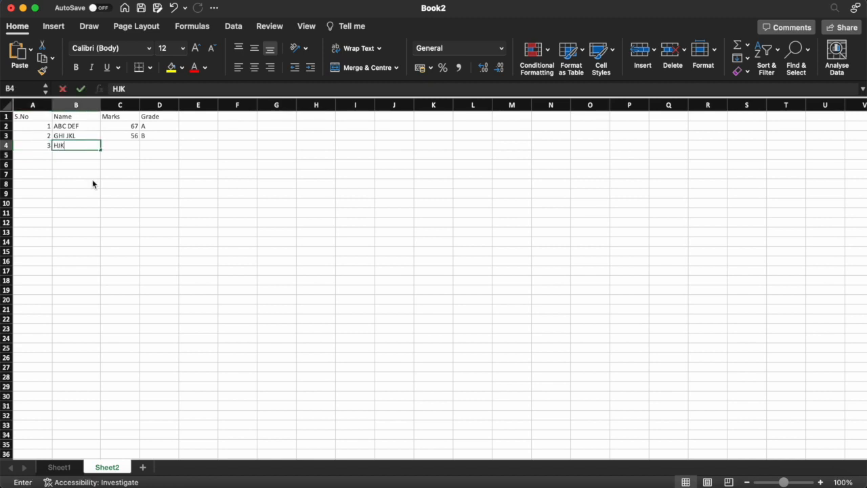
type("UIH")
key("Tab")
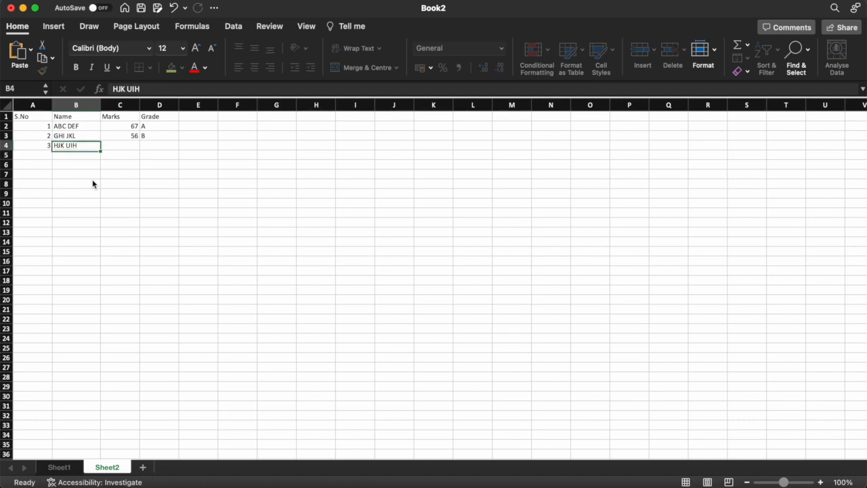
- Complete the third record with marks 40 in C4 and grade C in D4
type("40")
key("Tab")
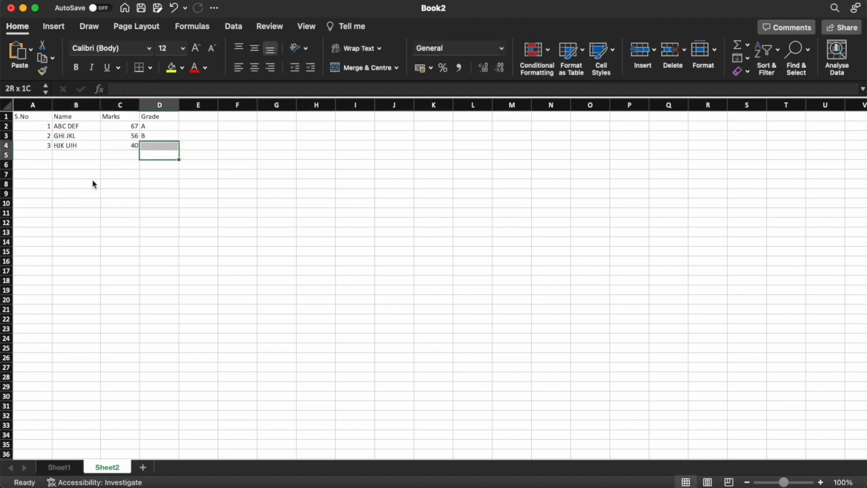
type("C")
key("Down")
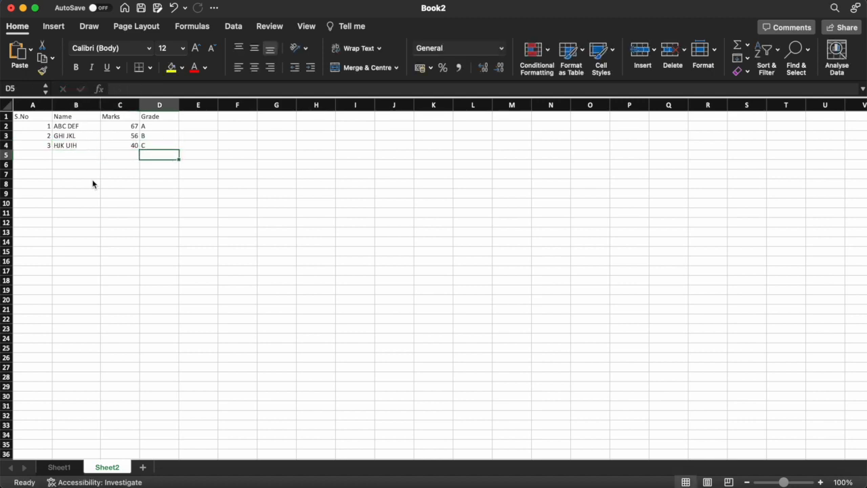
- Apply a Bottom Border to the whole marks table, range A1:D4
key("Left")
key("Left")
key("Left")
key("Down")
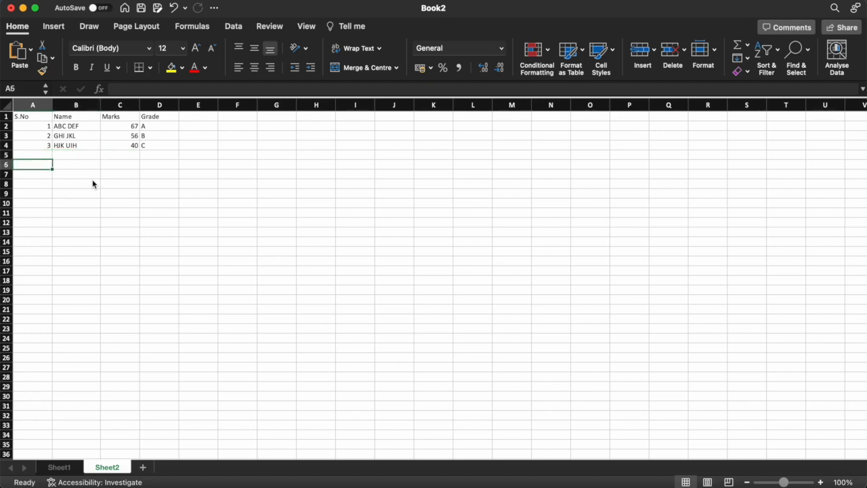
key("Up")
key("Up")
key("Up")
key("Up")
key("Up")
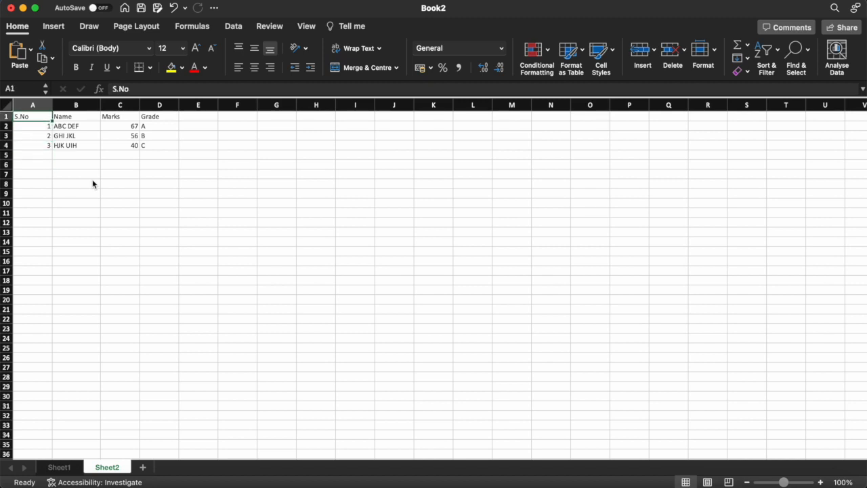
key("shift+Down")
key("shift+Down")
key("shift+Down")
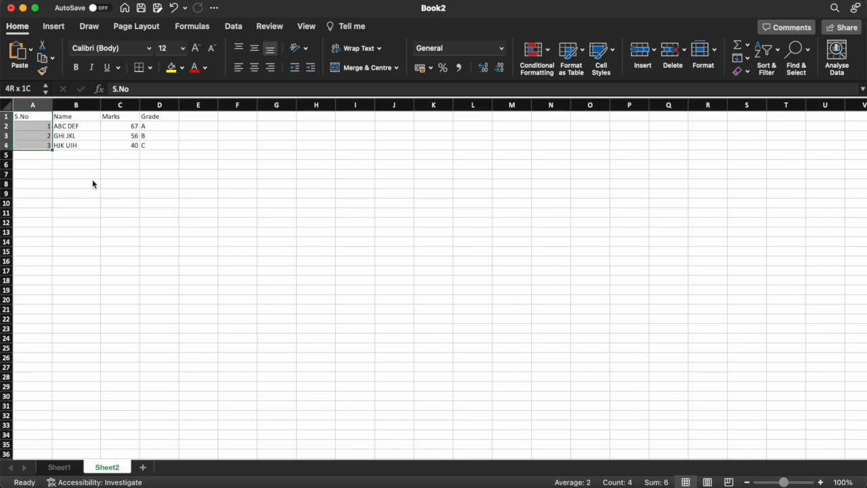
key("shift+Right")
key("shift+Right")
key("shift+Right")
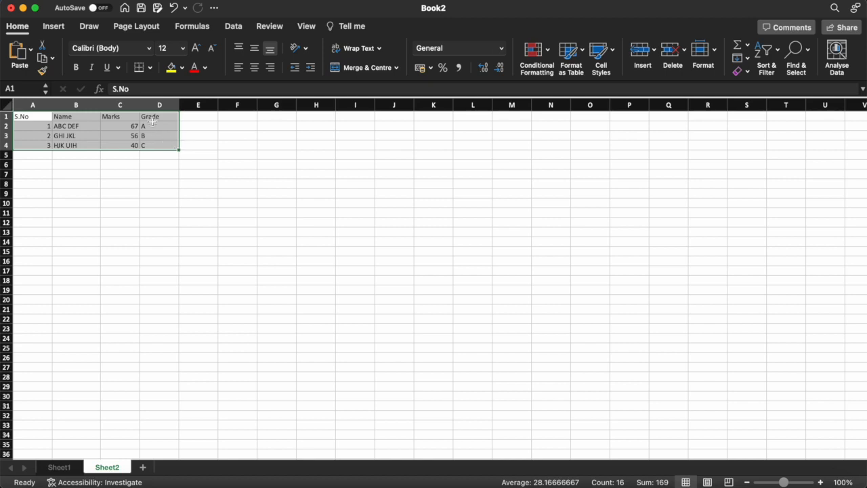
left_click(151, 68)
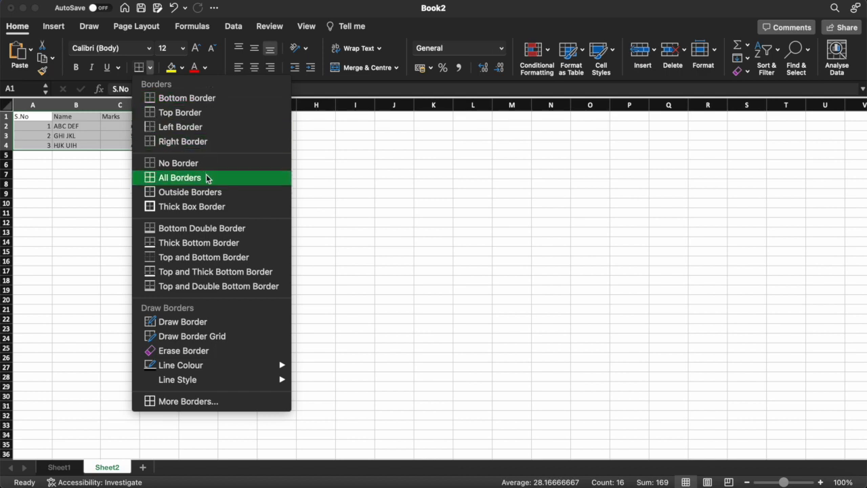
left_click(191, 99)
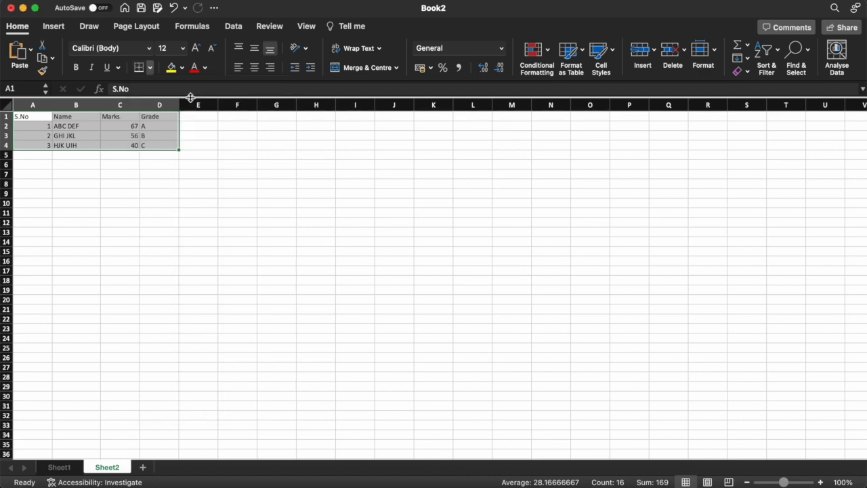
left_click(61, 181)
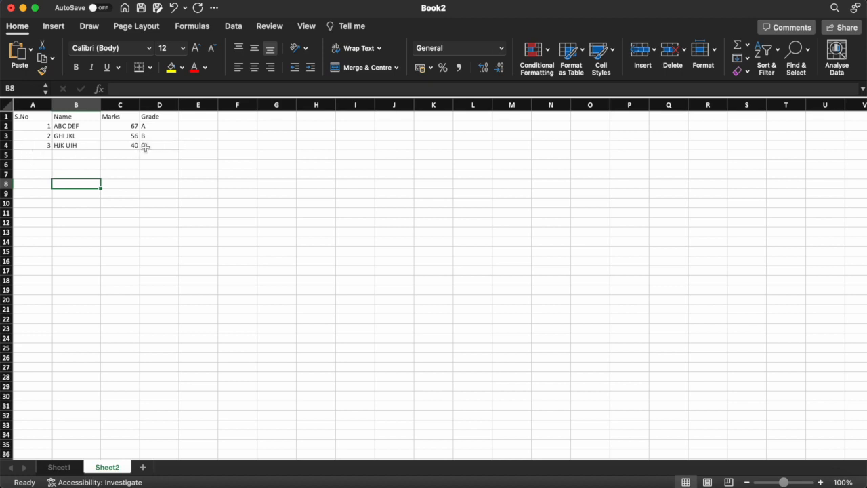
- Apply a Top Border to the whole marks table, range A1:D4
left_click(36, 119)
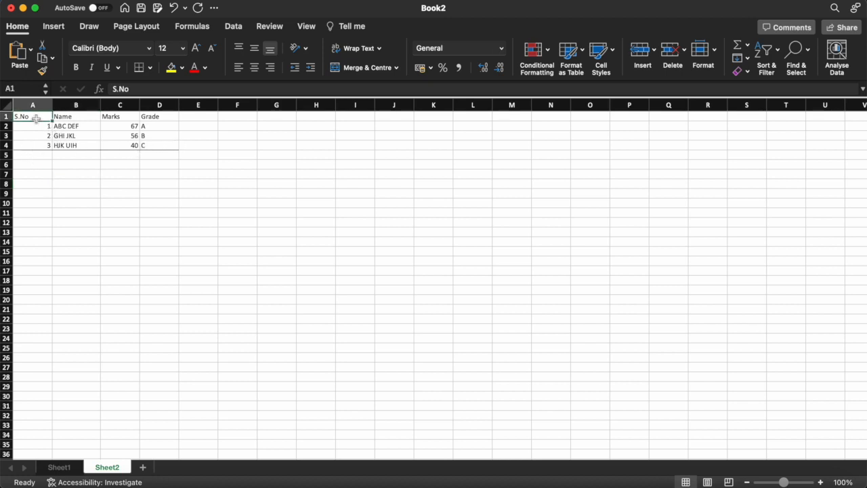
key("shift+Right")
key("shift+Right")
key("shift+Down")
key("shift+Down")
key("shift+Right")
key("shift+Down")
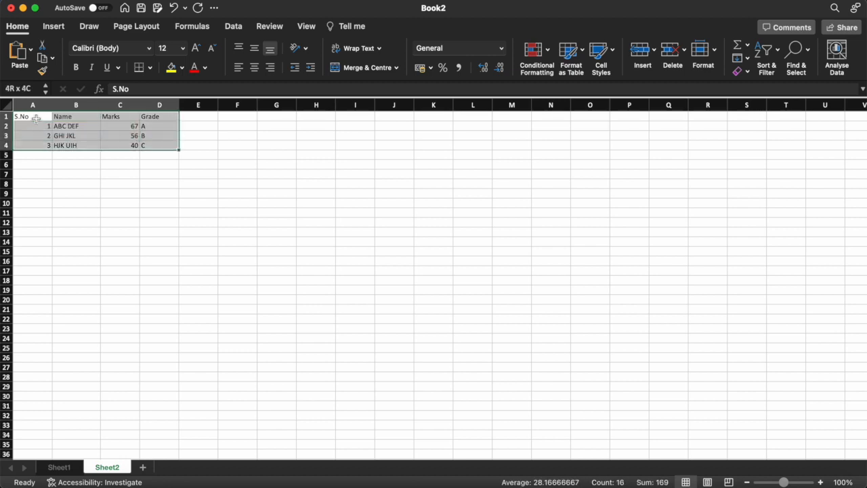
left_click(151, 68)
left_click(173, 112)
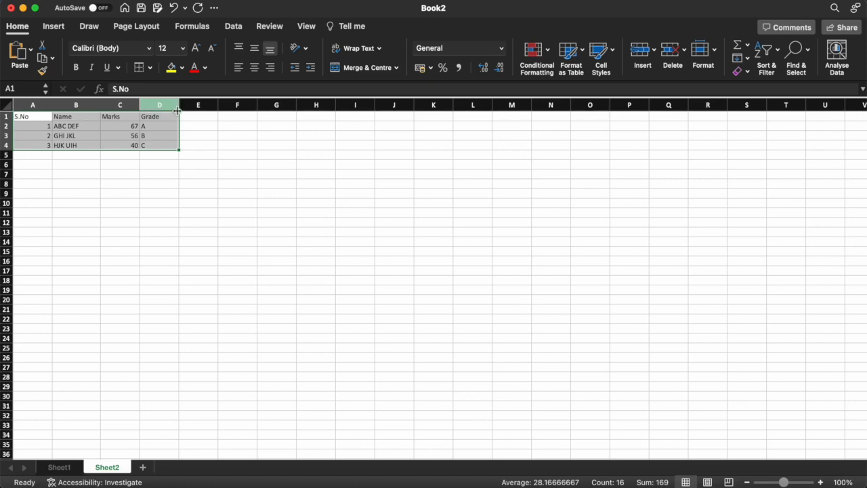
- Add a Left Border and a Right Border to the marks table, range A1:D4
left_click(153, 68)
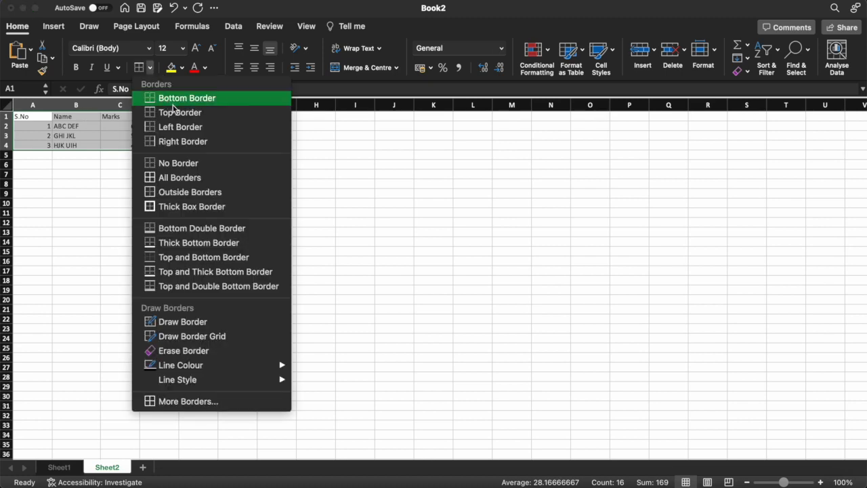
left_click(172, 128)
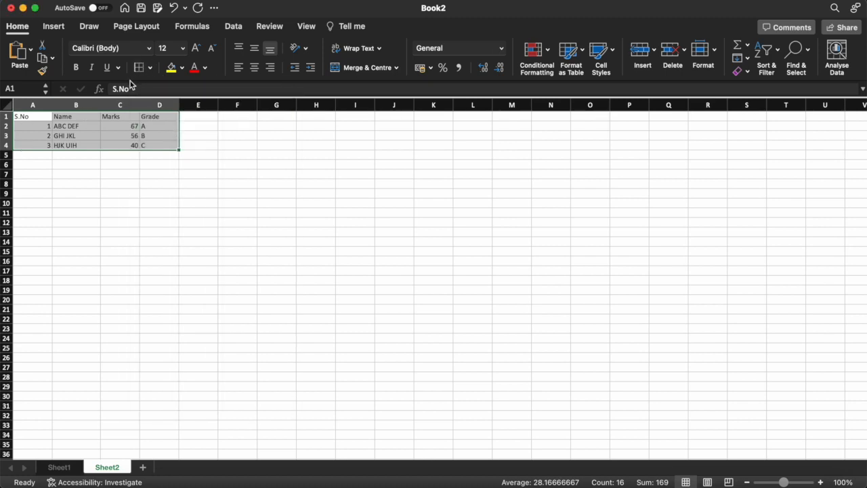
left_click(151, 69)
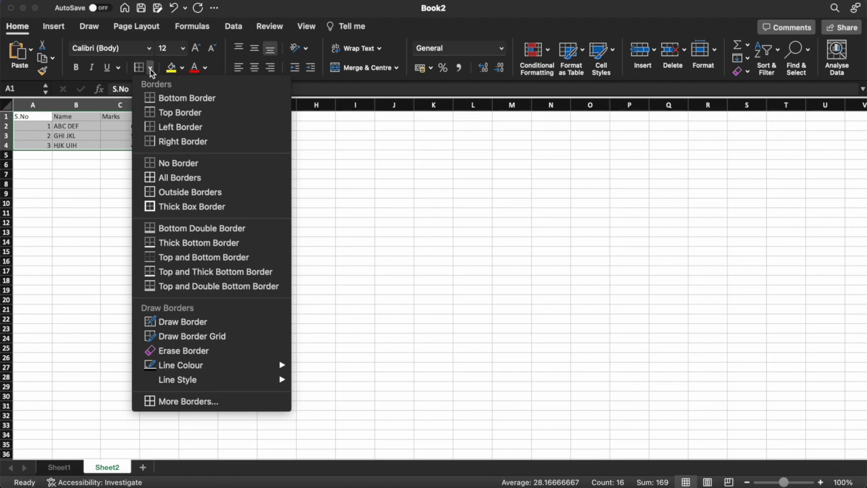
left_click(180, 143)
left_click(194, 148)
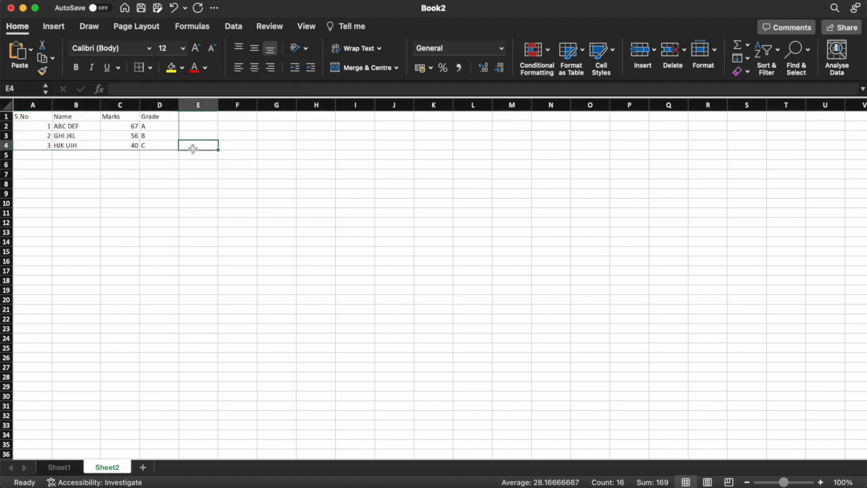
left_click(170, 211)
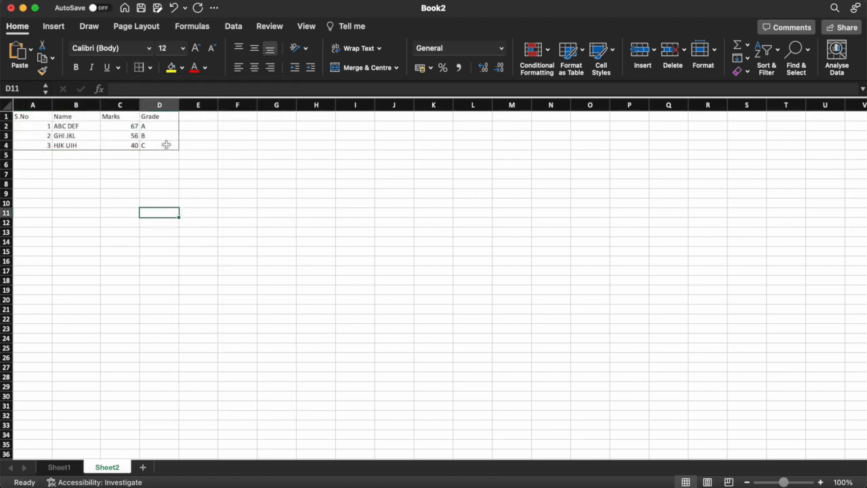
- Remove every border from the marks table, range A1:D4, with No Border
left_click_drag(31, 115, 160, 145)
left_click(150, 68)
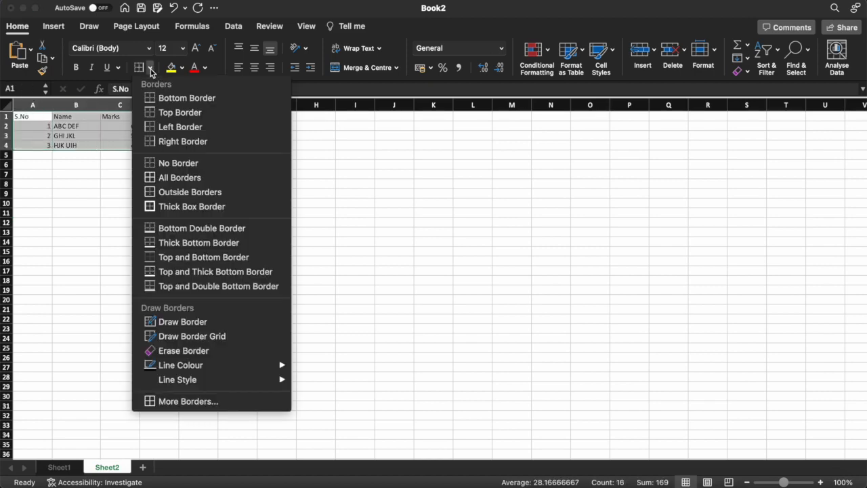
left_click(178, 163)
left_click(120, 176)
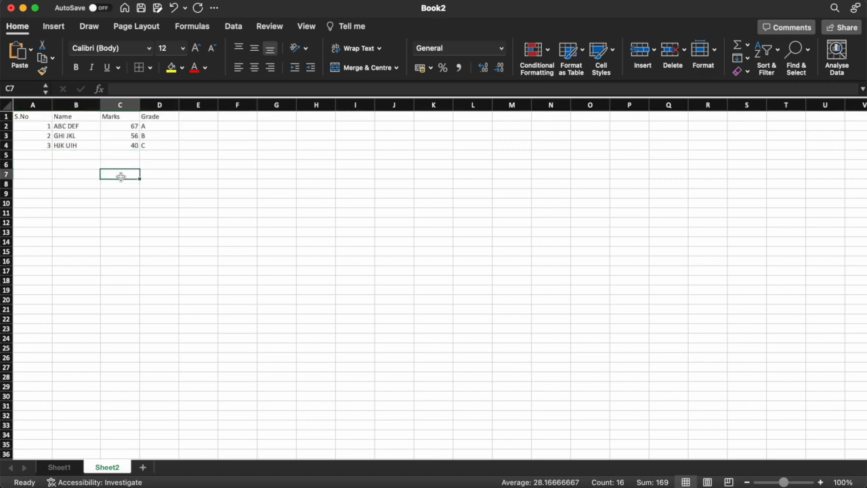
- Apply All Borders to the marks table, range A1:D4
key("Left")
key("Left")
key("Up")
key("Up")
key("Up")
key("Up")
key("Up")
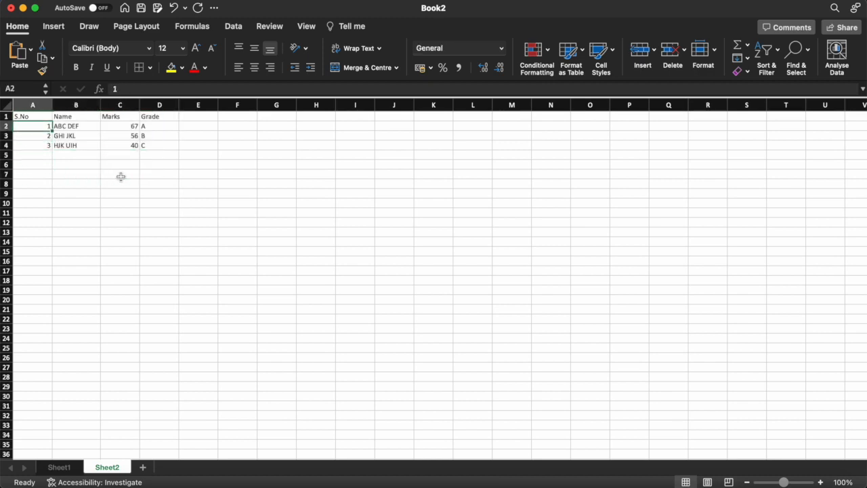
key("Up")
key("shift+Down")
key("shift+Down")
key("shift+Down")
key("shift+Right")
key("shift+Right")
key("shift+Right")
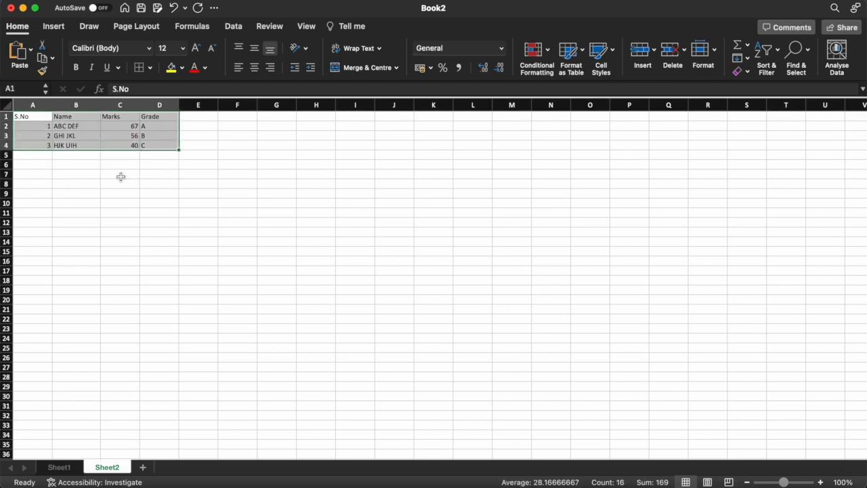
left_click(151, 68)
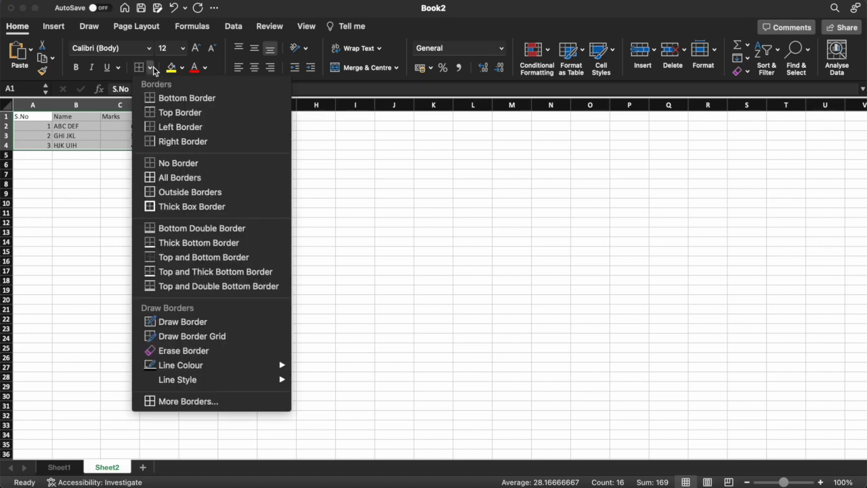
left_click(177, 178)
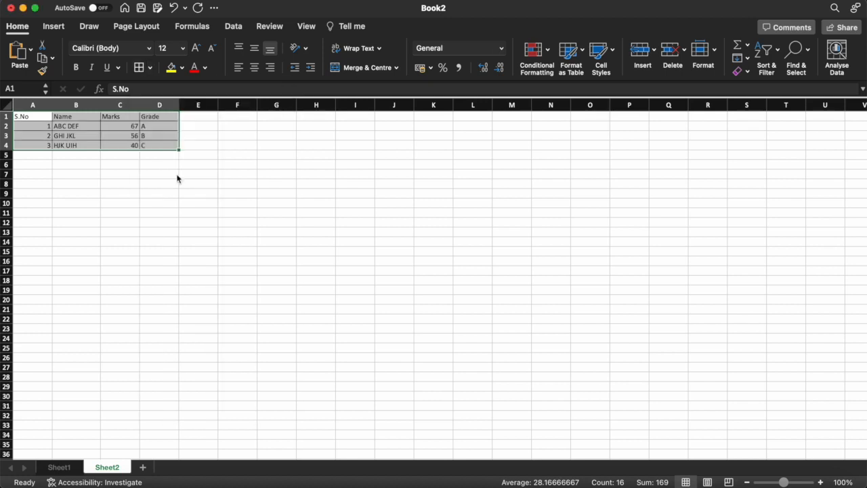
left_click(49, 173)
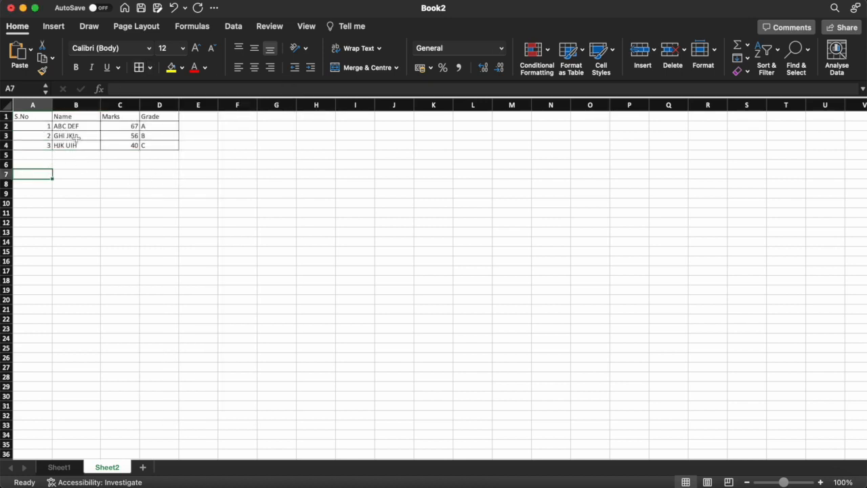
- Clear the marks table A1:D4 with No Border and apply Outside Borders to it
left_click_drag(40, 117, 163, 145)
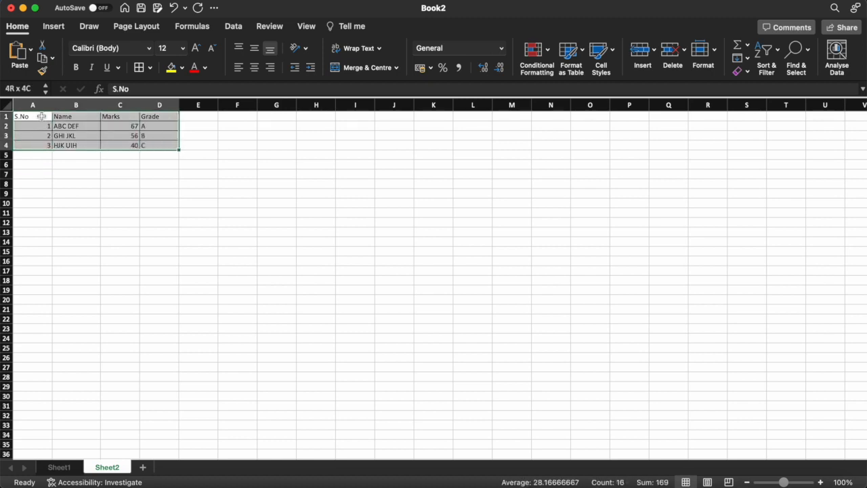
left_click(150, 68)
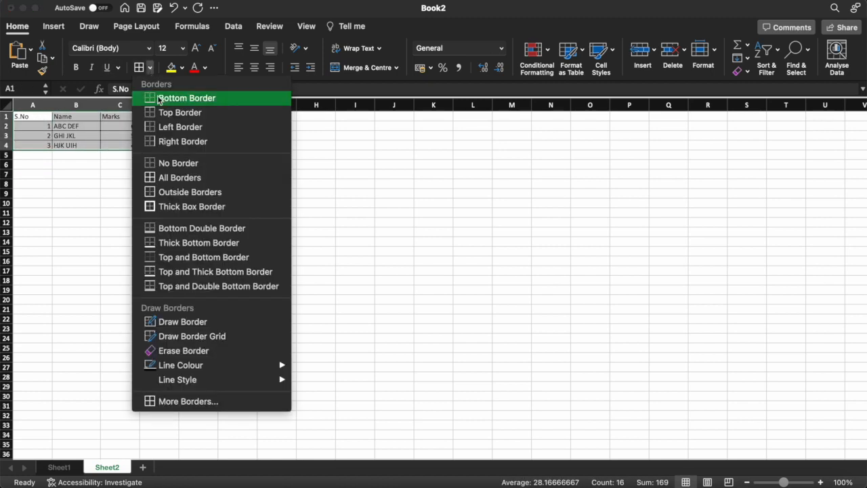
left_click(183, 164)
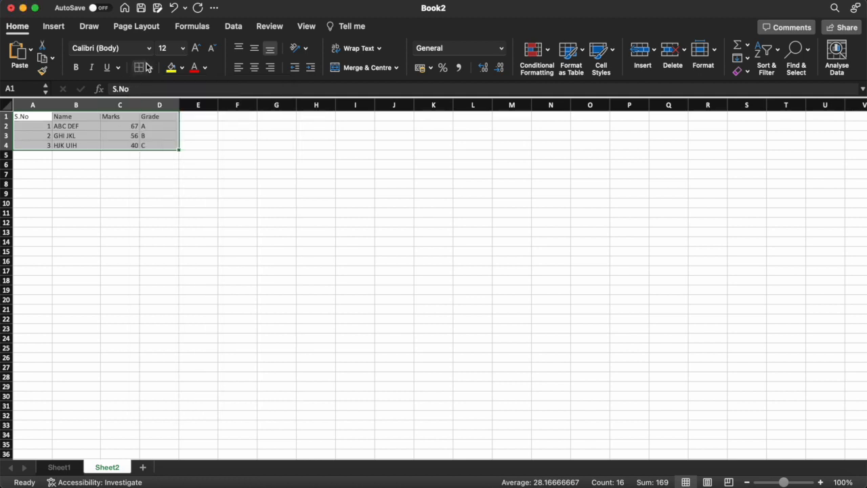
left_click(151, 68)
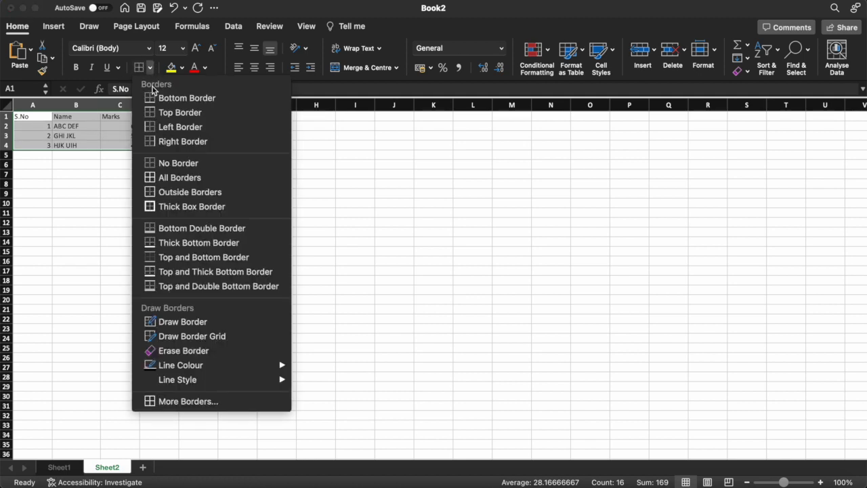
left_click(190, 192)
left_click(82, 197)
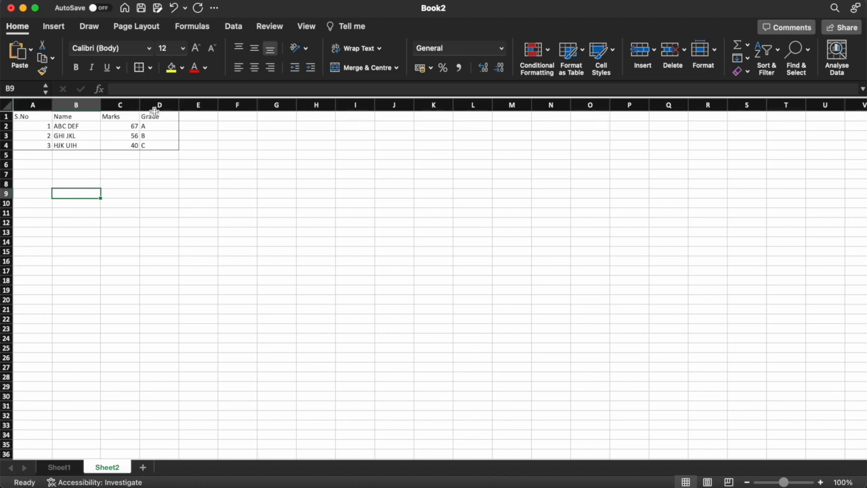
- Apply a Thick Box Border around the marks table, range A1:D4
left_click(18, 119)
key("shift+Down")
key("shift+Down")
key("shift+Down")
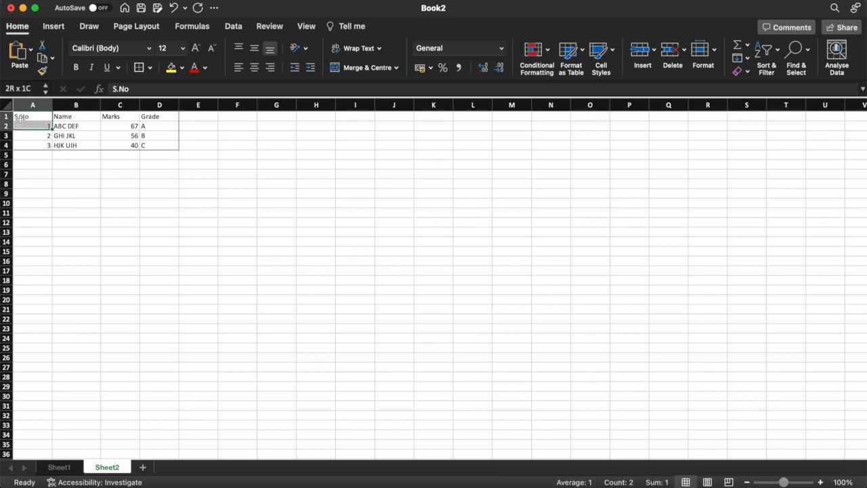
key("shift+Right")
key("shift+Right")
key("shift+Right")
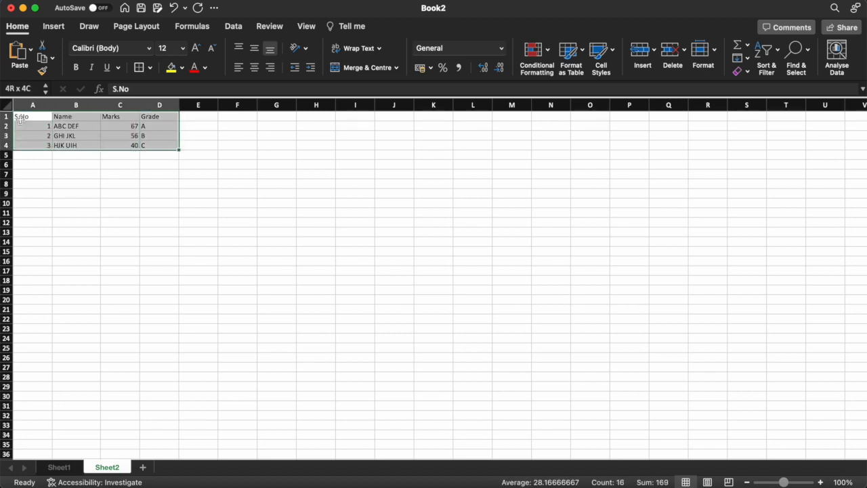
left_click(150, 68)
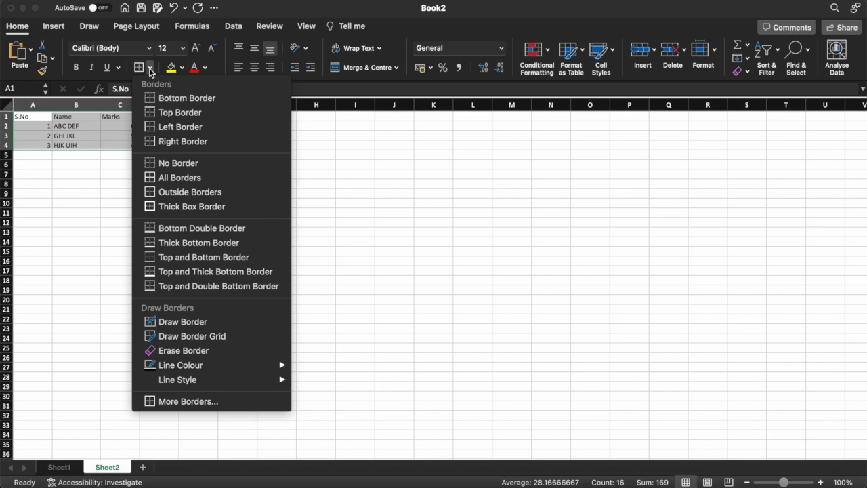
left_click(192, 208)
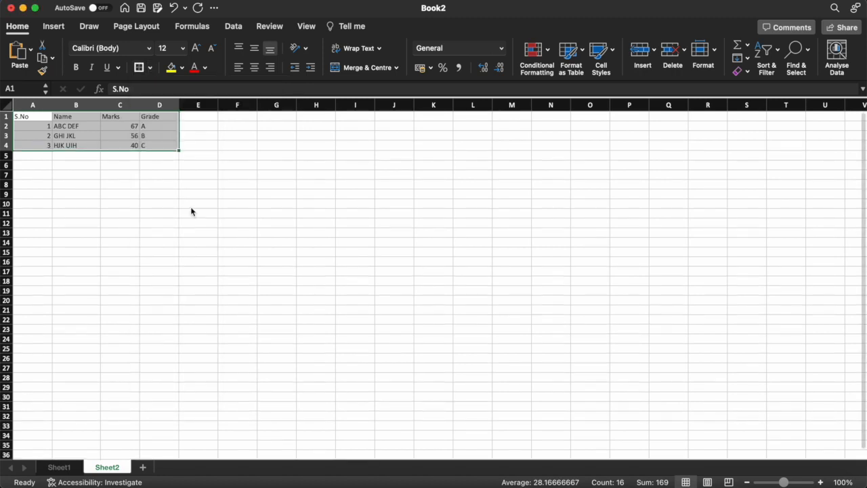
left_click(75, 186)
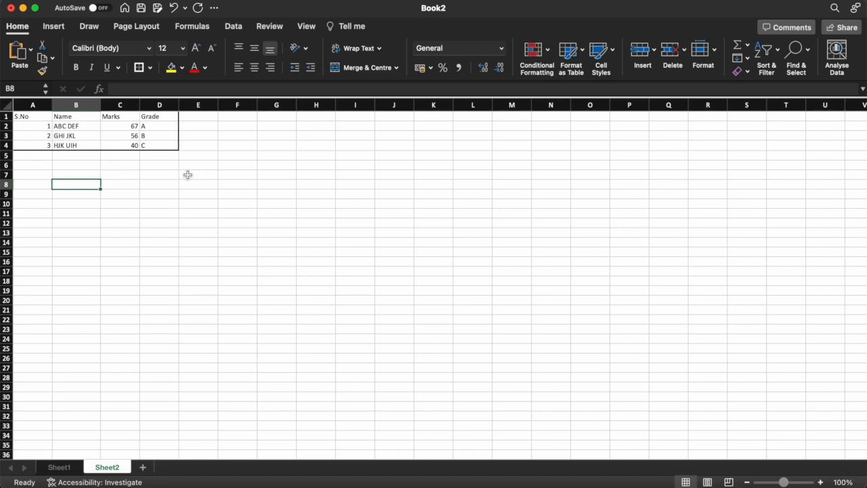
- Replace the thick box border of the marks table A1:D4 with No Border, followed by Outside Borders
left_click(46, 114)
key("shift+Down")
key("shift+Down")
key("shift+Down")
key("shift+Right")
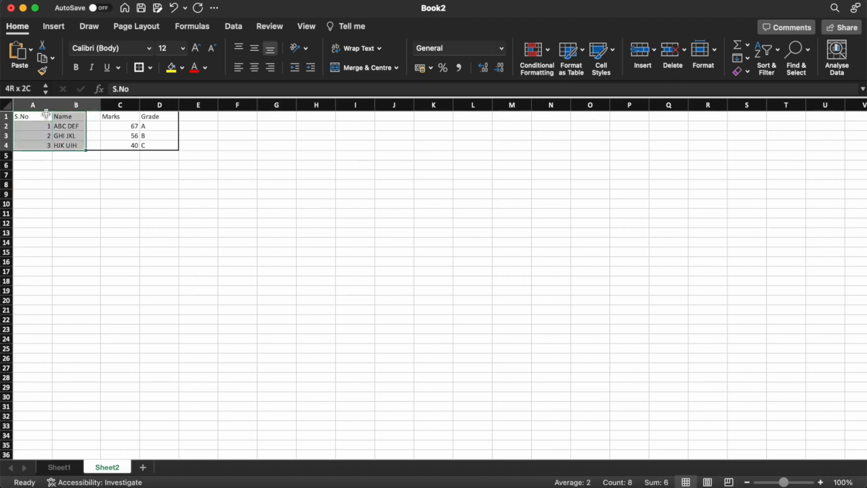
key("shift+Right")
key("shift+Right")
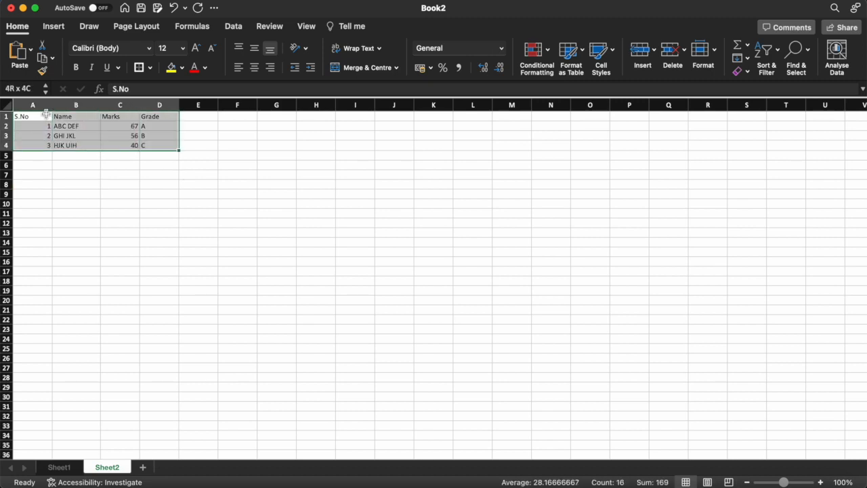
left_click(150, 67)
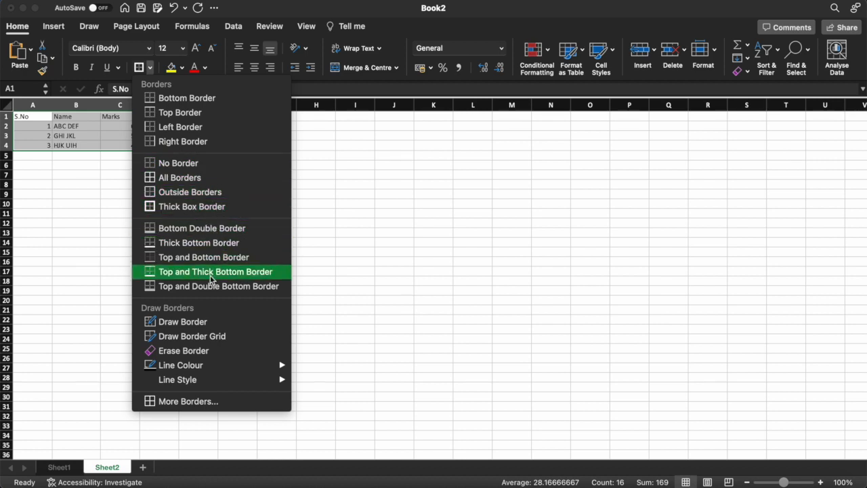
left_click(169, 165)
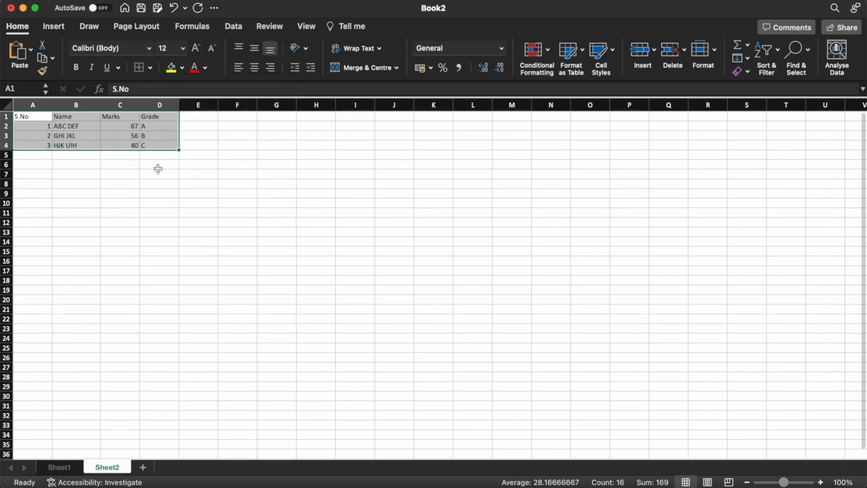
left_click(149, 67)
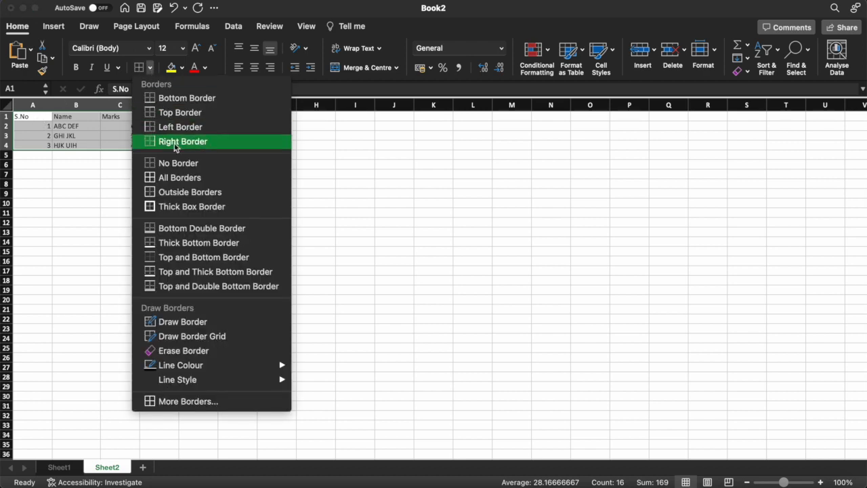
left_click(192, 192)
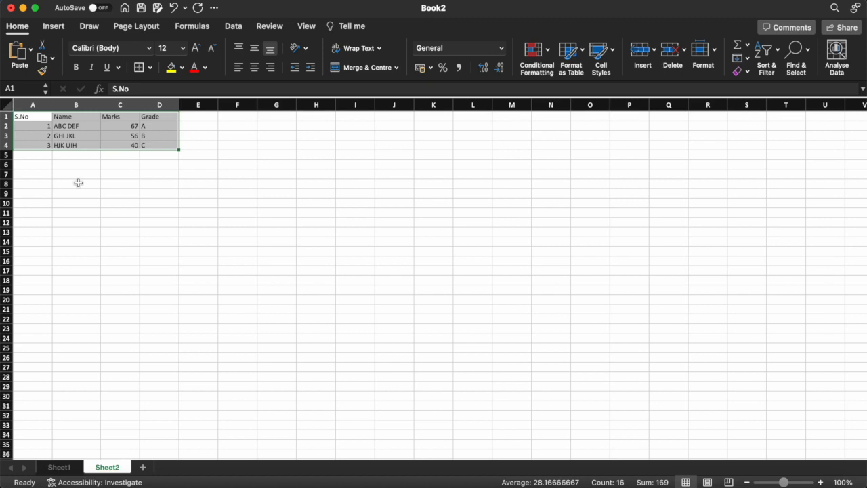
- Add a border line below the header row, range A1:D1
key("Down")
key("Up")
key("shift+Right")
key("shift+Right")
key("shift+Right")
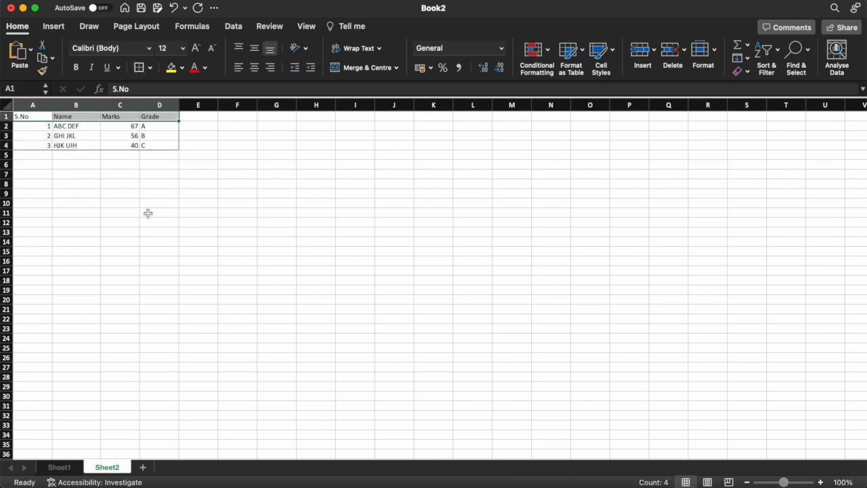
- Centre-align the S.No column of the table, range A1:A4
key("Down")
key("Down")
key("Down")
key("Down")
key("Up")
key("Up")
key("Up")
key("Up")
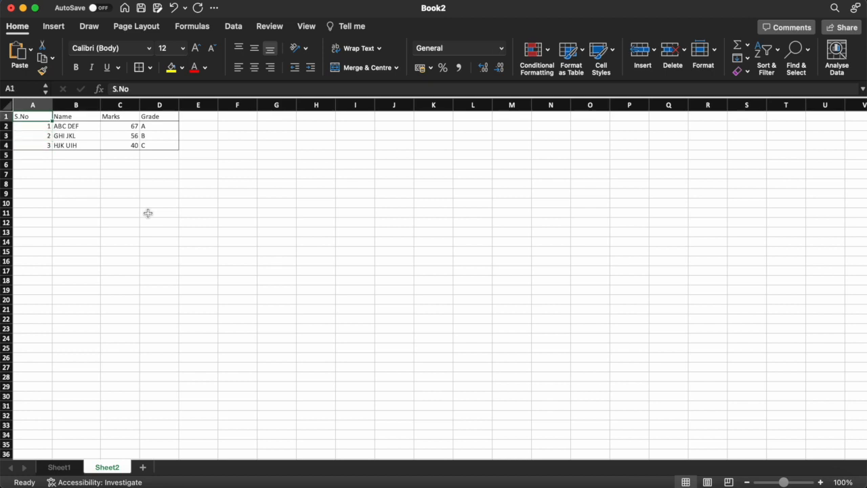
key("shift+Down")
key("shift+Down")
key("shift+Down")
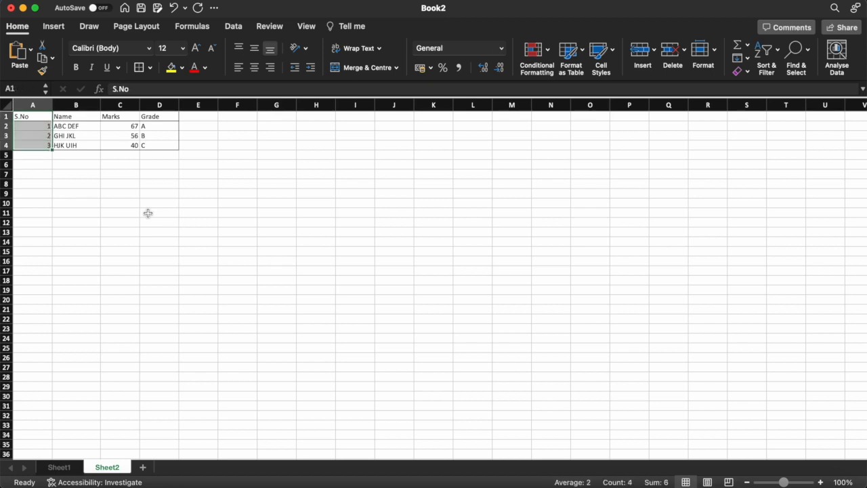
left_click(255, 68)
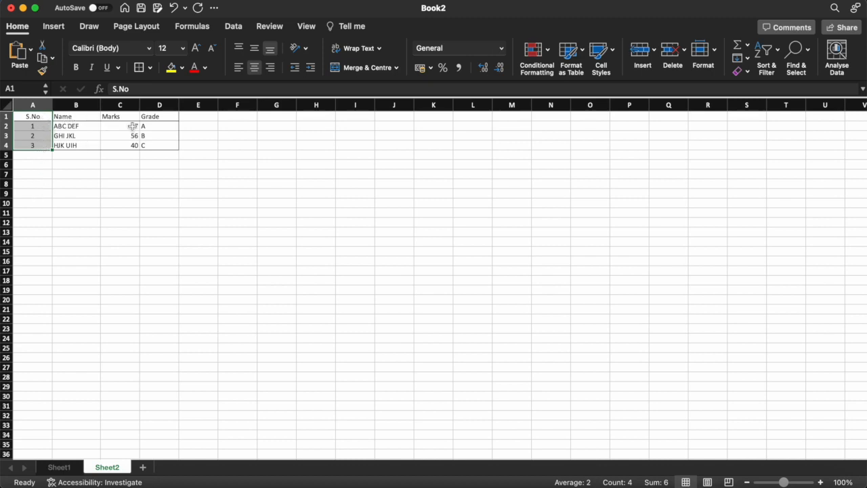
- Centre-align the Marks and Grade columns, C and D
left_click(75, 105)
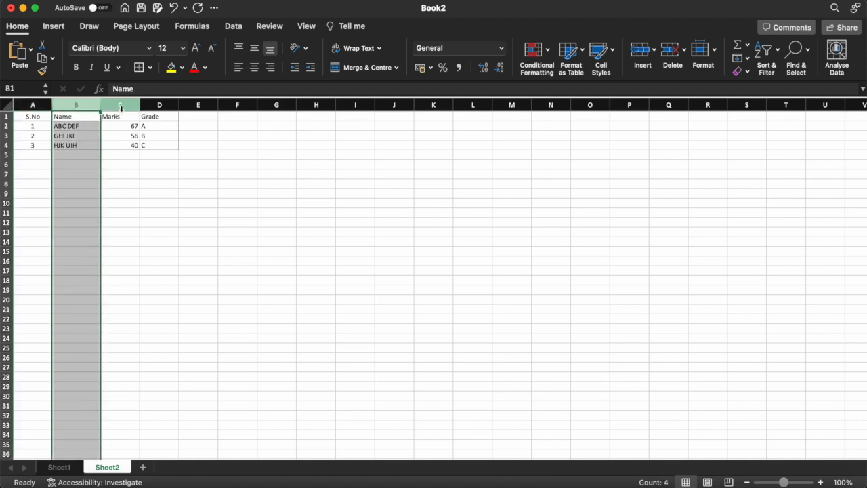
left_click(121, 105)
left_click_drag(120, 107, 159, 105)
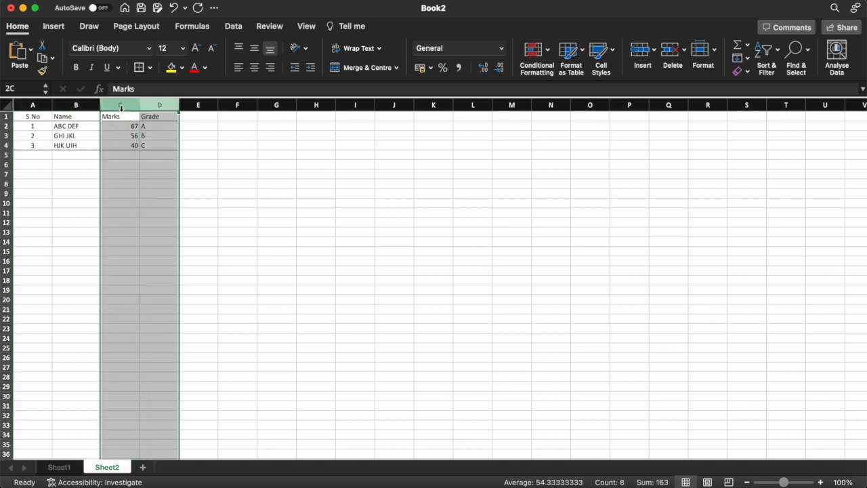
left_click(254, 67)
left_click(133, 200)
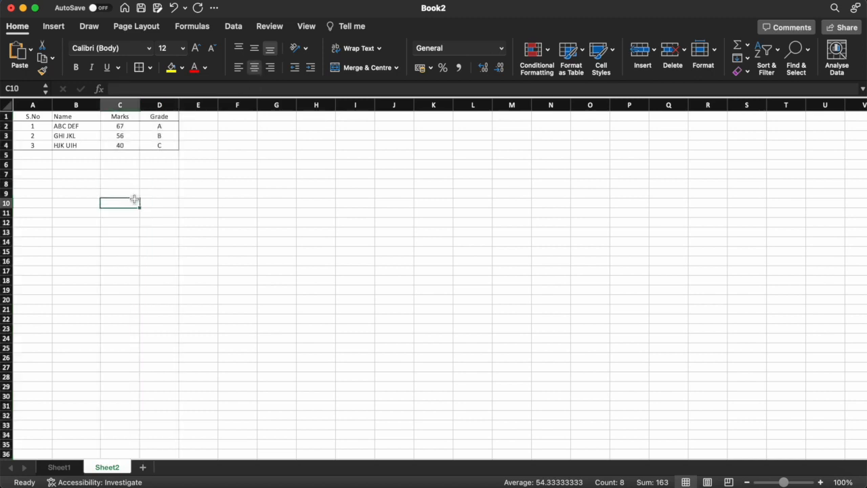
- Fill the header row A1:D1 with a custom light purple picked from the colour wheel
key("Left")
key("Up")
key("Up")
key("Up")
key("Up")
key("Up")
key("Up")
key("Up")
key("Up")
key("Up")
key("Left")
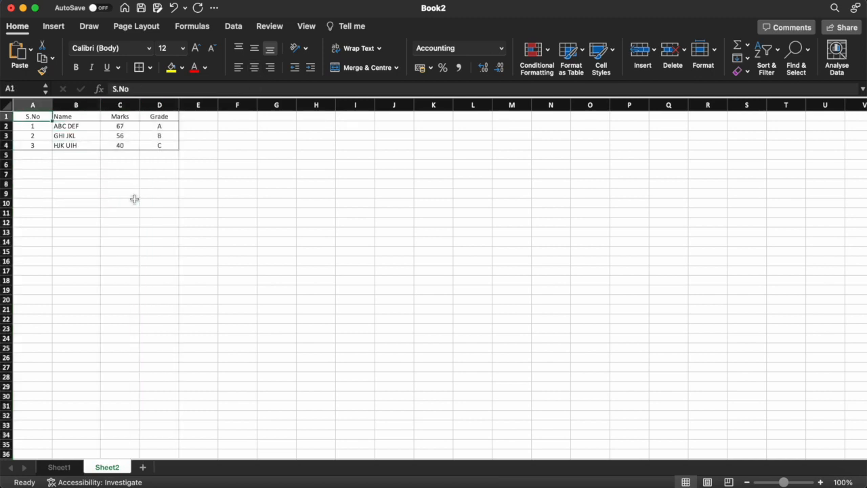
key("shift+Right")
key("shift+Right")
key("shift+Right")
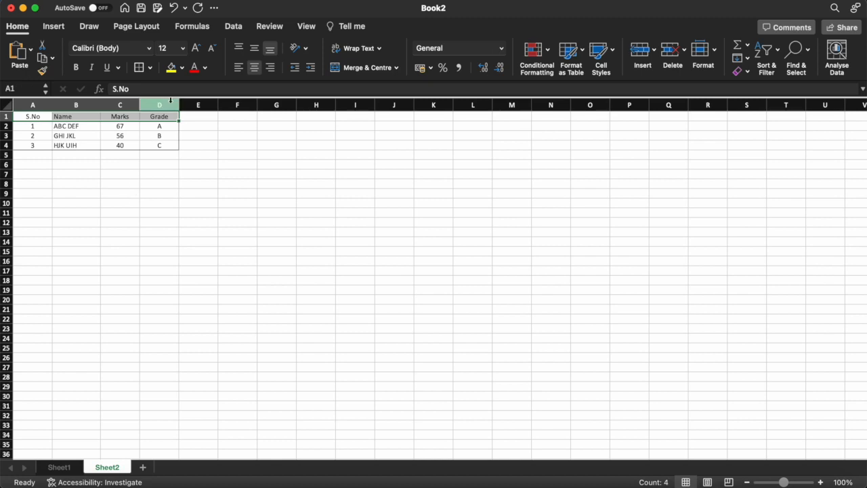
left_click(184, 69)
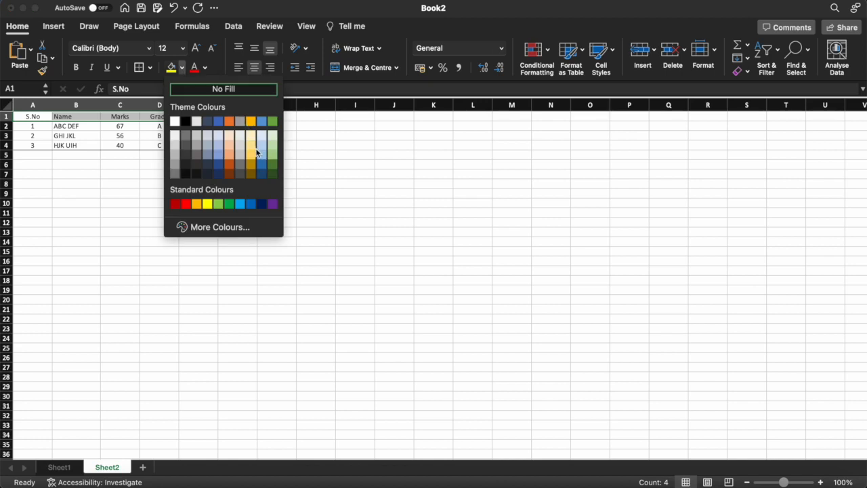
left_click(217, 227)
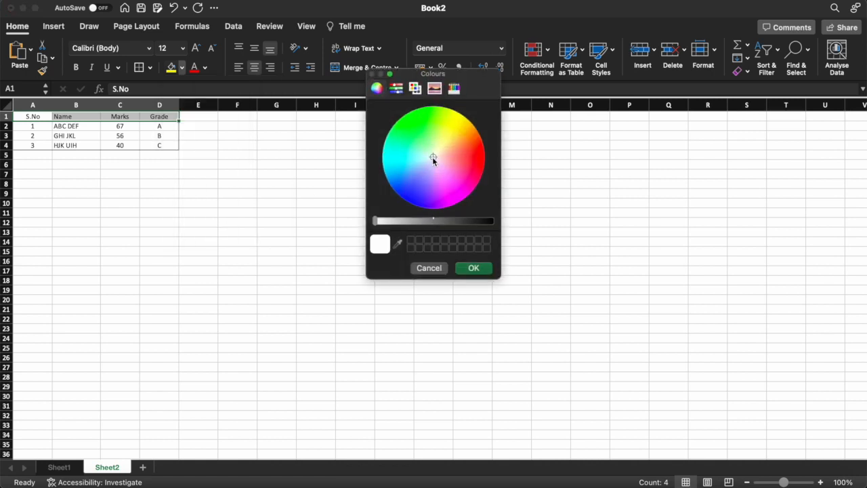
mouse_move(433, 157)
left_mouse_down()
mouse_move(406, 178)
mouse_move(428, 173)
left_mouse_up()
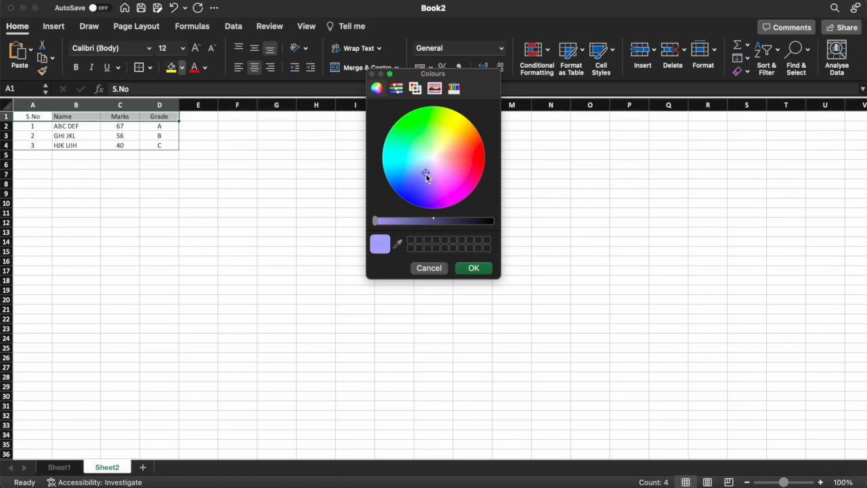
left_click(474, 268)
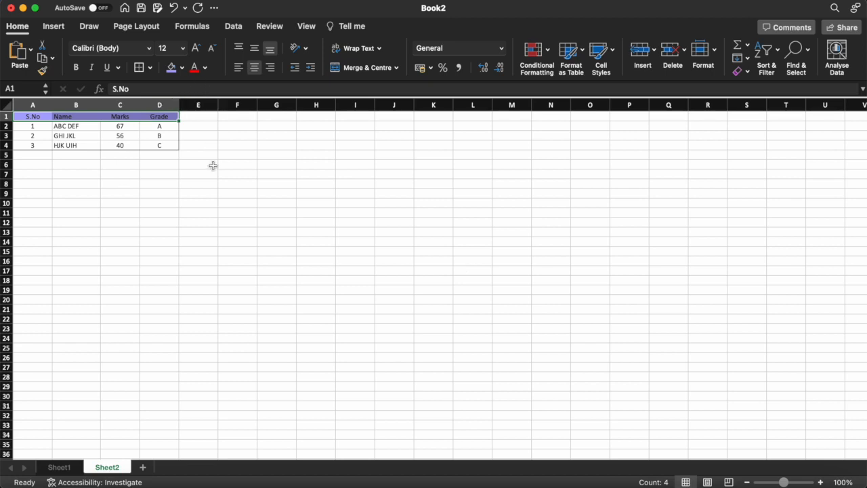
- Try dark blue, orange and red as font colours for the header row A1:D1
left_click(205, 69)
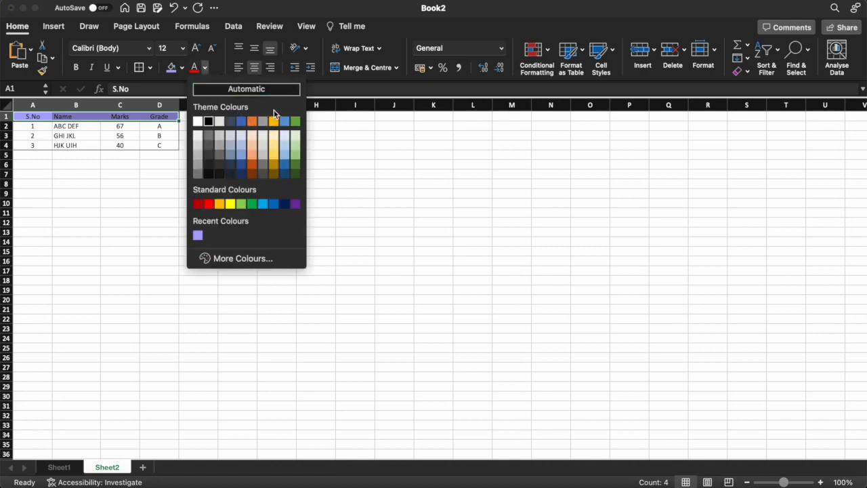
left_click(249, 167)
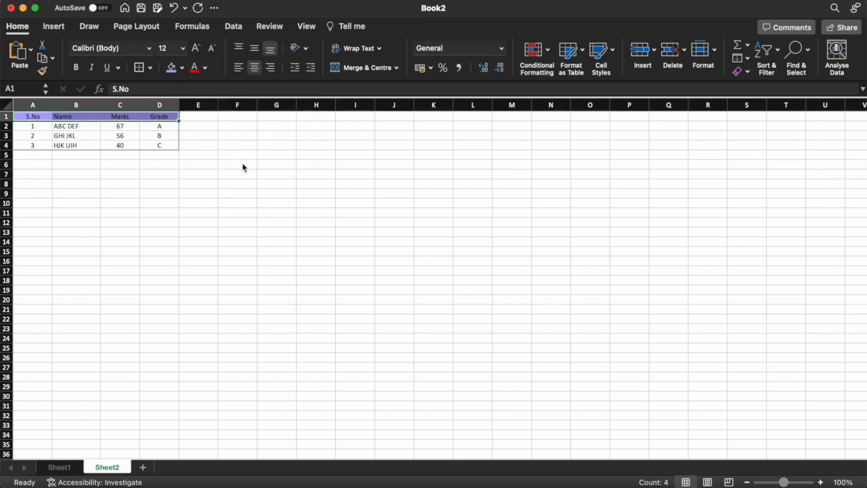
left_click(205, 68)
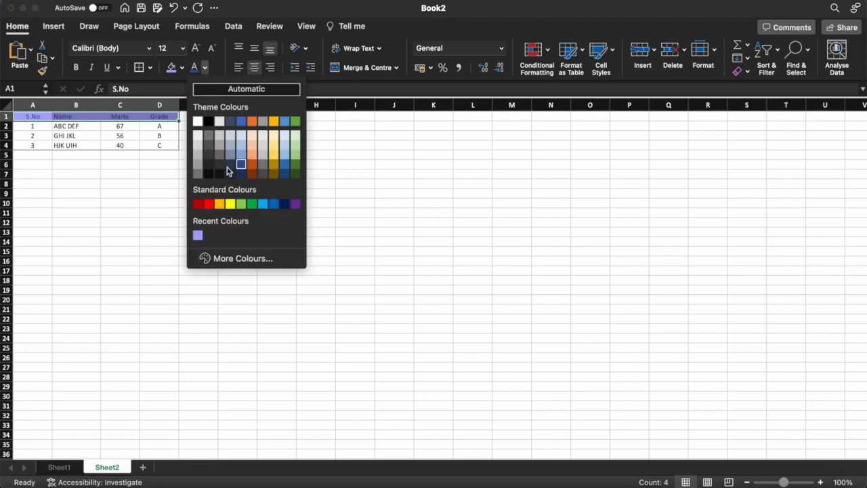
left_click(219, 205)
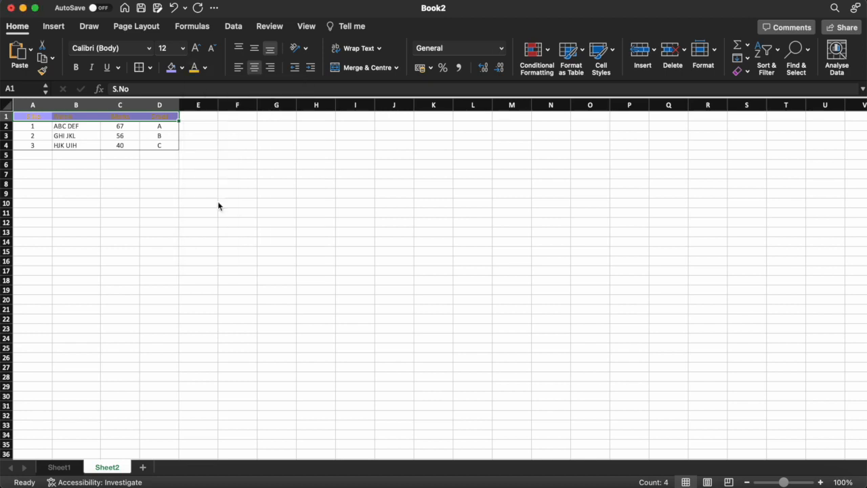
left_click(206, 70)
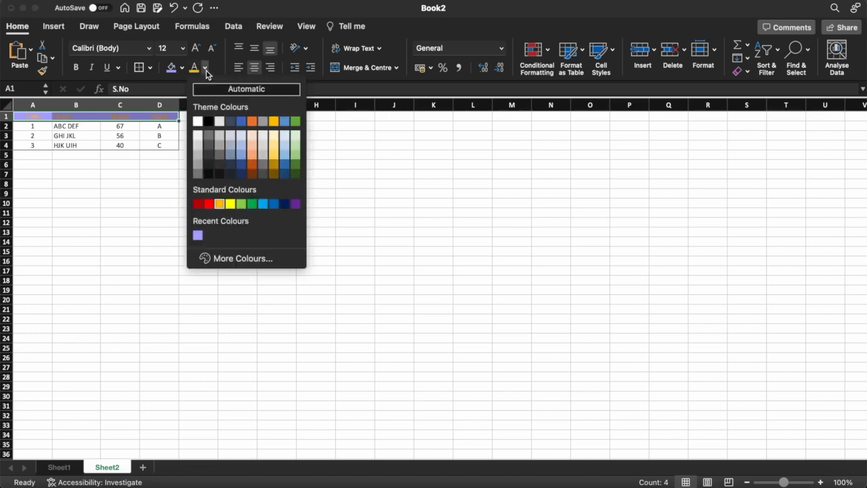
left_click(208, 203)
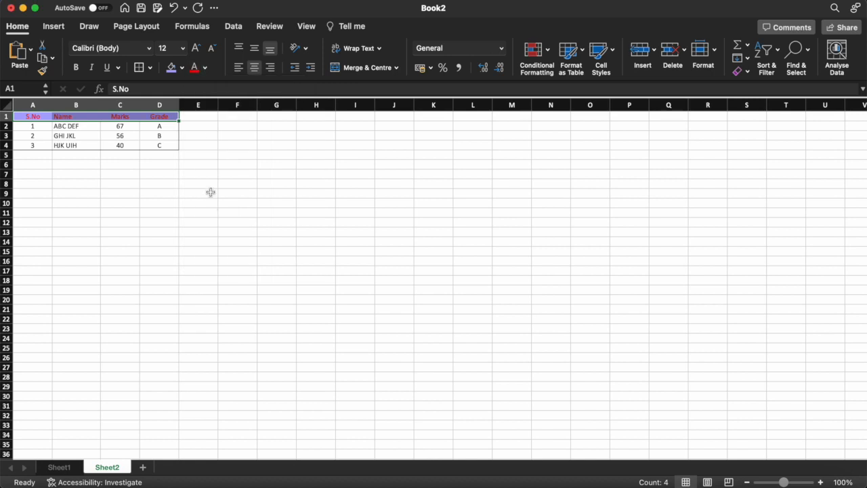
- Set the font colour of the header row A1:D1 to black and deselect the row
left_click(205, 68)
left_click(208, 121)
left_click(143, 165)
left_click(97, 192)
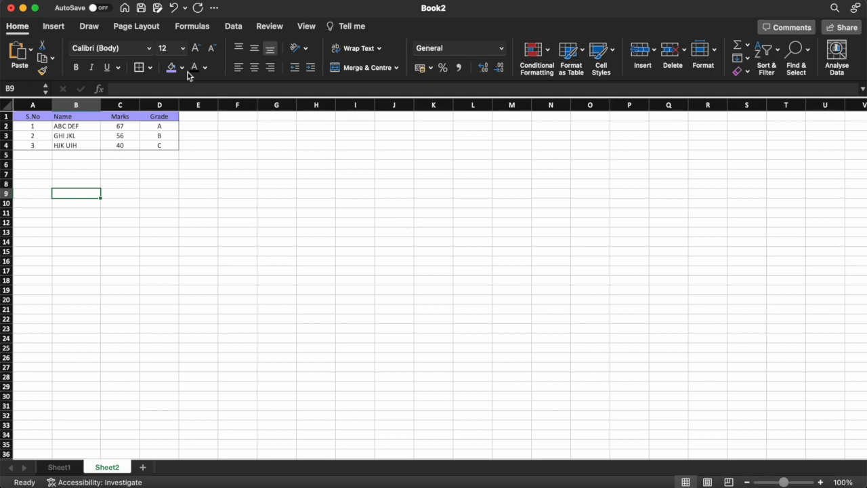
- Hide the gridlines on the marks sheet and return to the home formatting commands
left_click(305, 28)
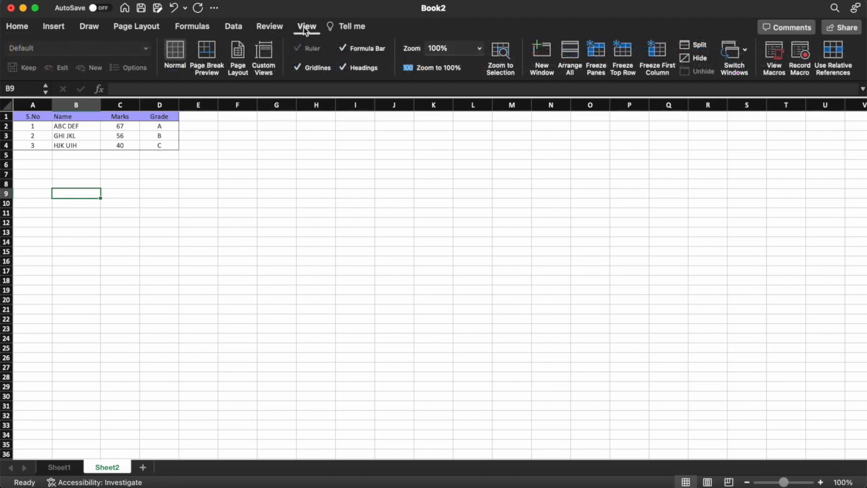
left_click(298, 69)
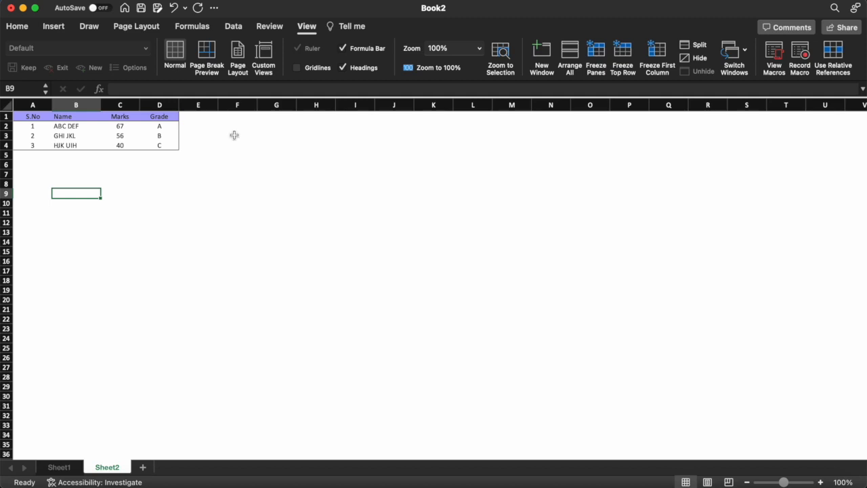
left_click(20, 26)
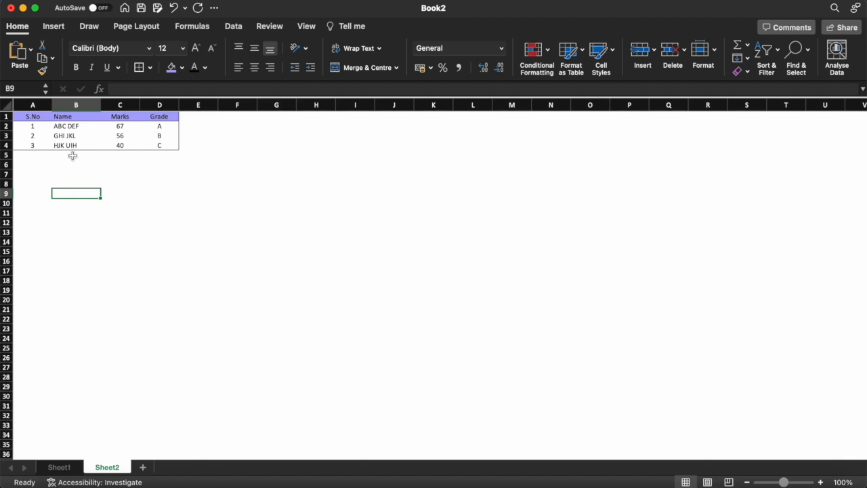
- Total the marks in C2:C4 with AutoSum in cell C5 and inspect the resulting formula
left_click(123, 155)
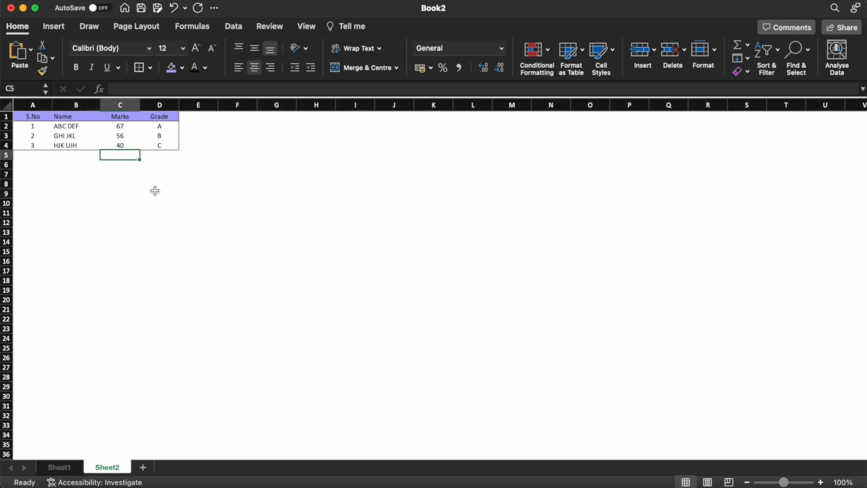
left_click(124, 126)
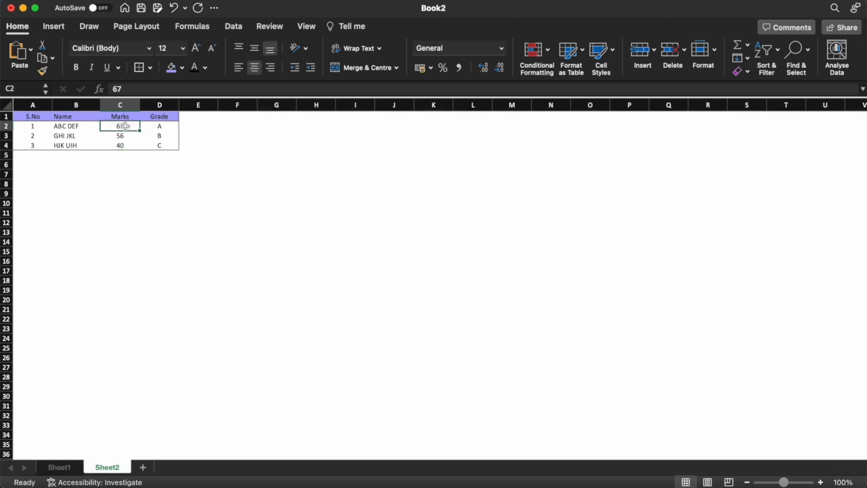
key("shift+Down")
key("shift+Down")
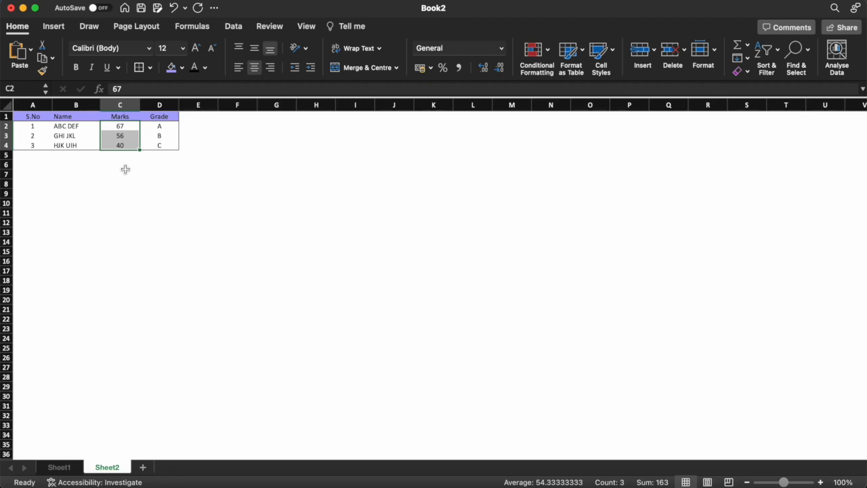
left_click(738, 50)
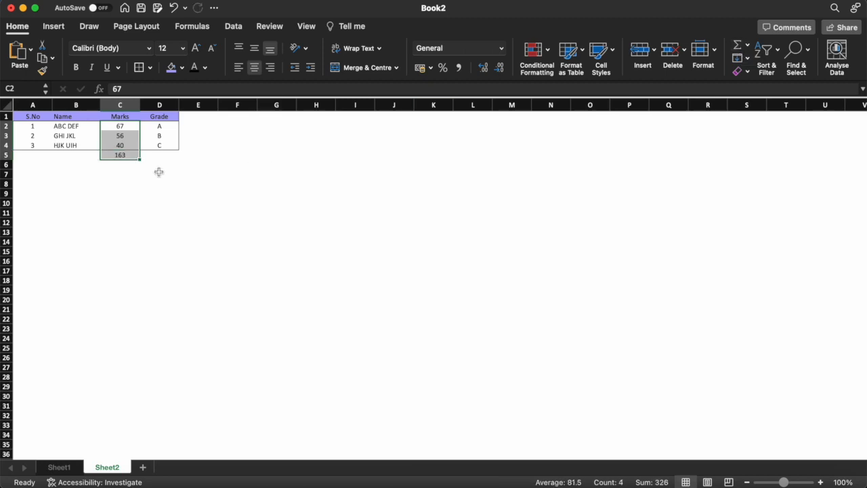
left_click(120, 170)
left_click(122, 155)
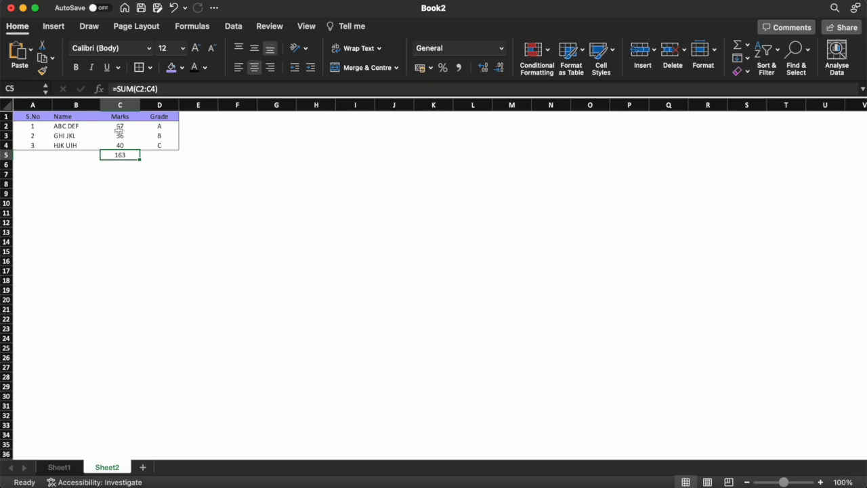
- Enter =hfghd in cell C6 as a trial formula and undo the entry
left_click(130, 168)
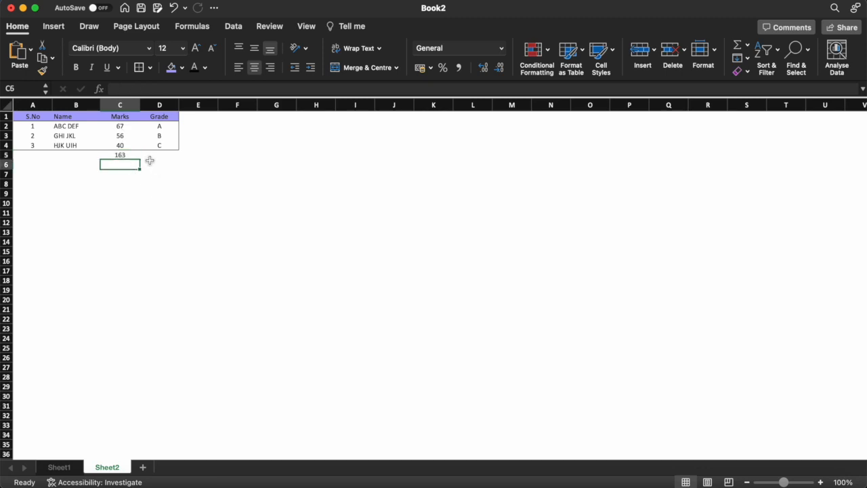
type("=")
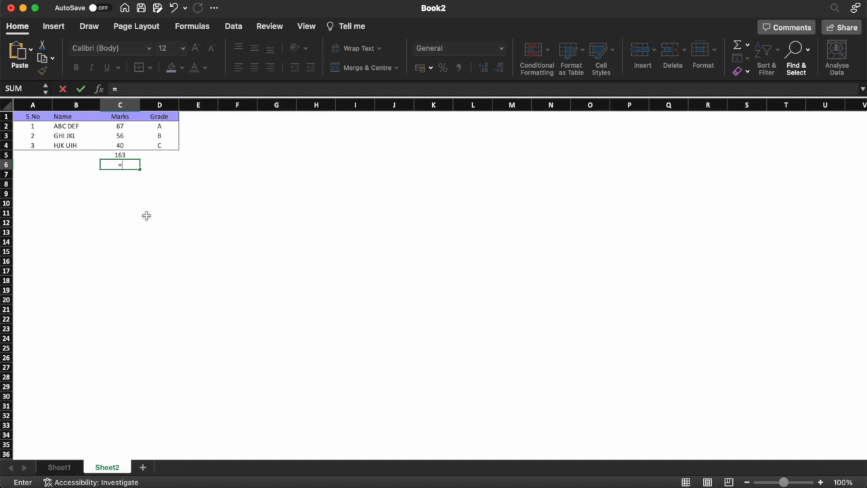
type("highest")
key("Return")
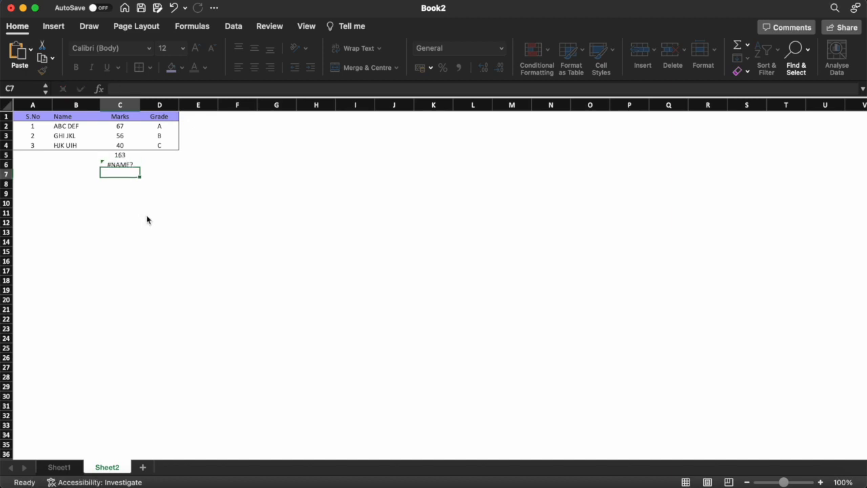
key("Up")
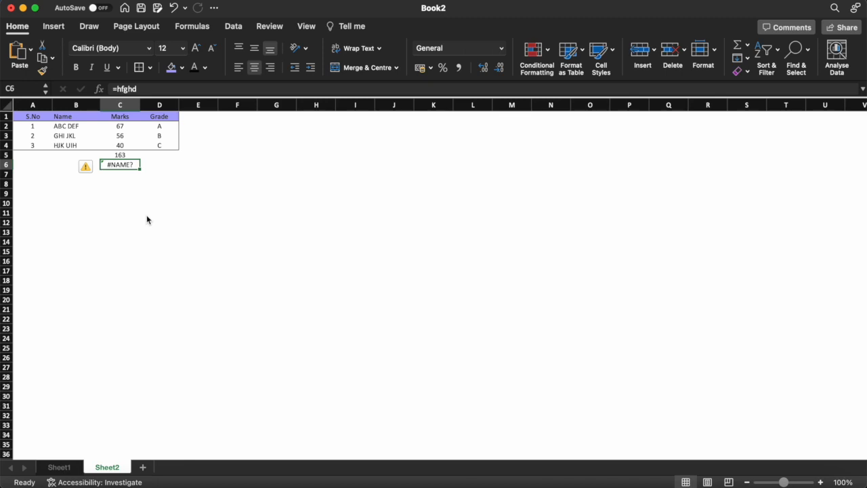
key("super+z")
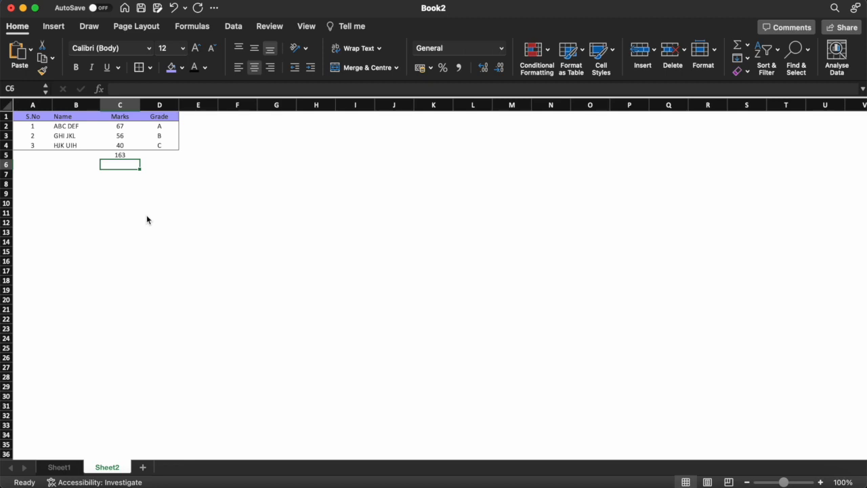
- Enter an equals sign as plain text in cell C6 using a leading apostrophe, and clear the cell
type("'")
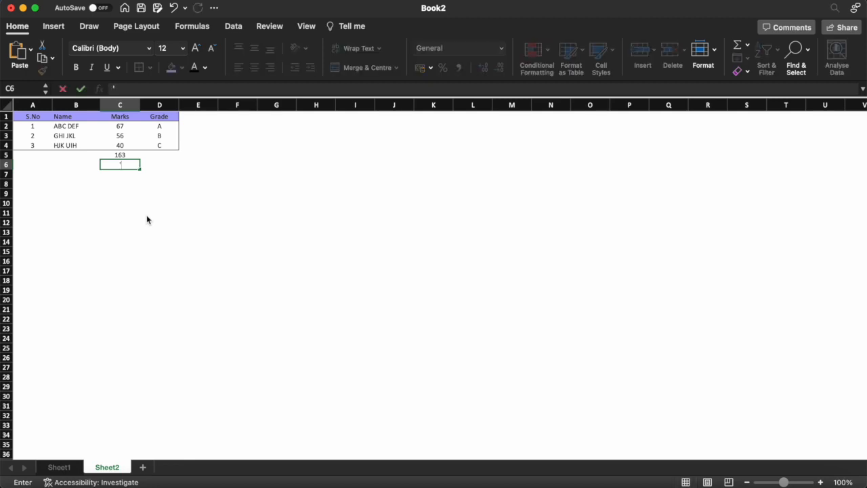
type("=")
key("ctrl+Return")
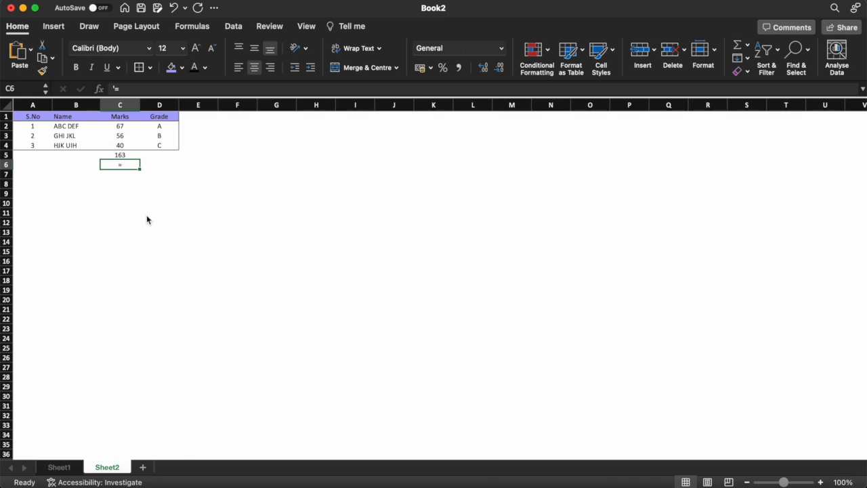
key("Delete")
- Total the three marks in cell C6 with the formula =C2+C3+C4 and inspect the entered formula
type("=")
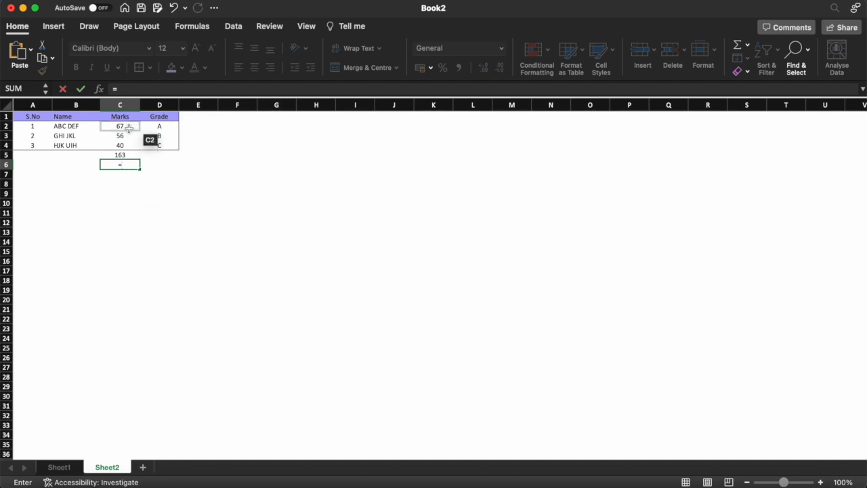
left_click(129, 127)
type("+")
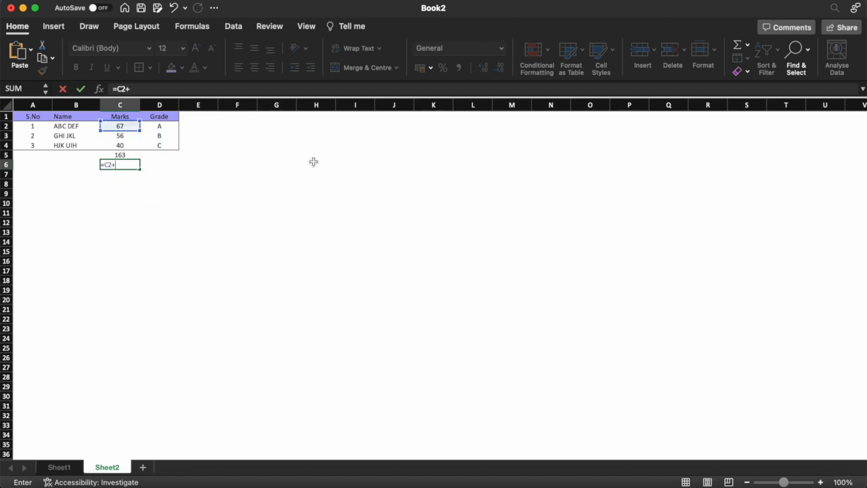
left_click(130, 137)
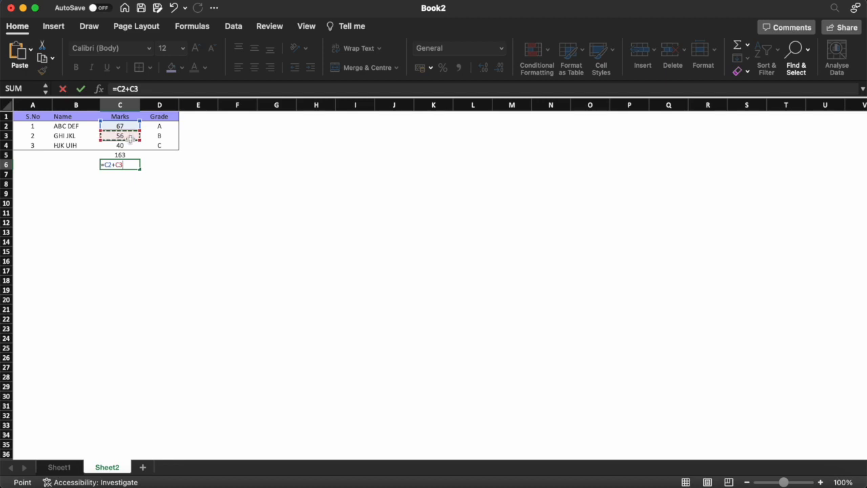
type("+")
left_click(121, 147)
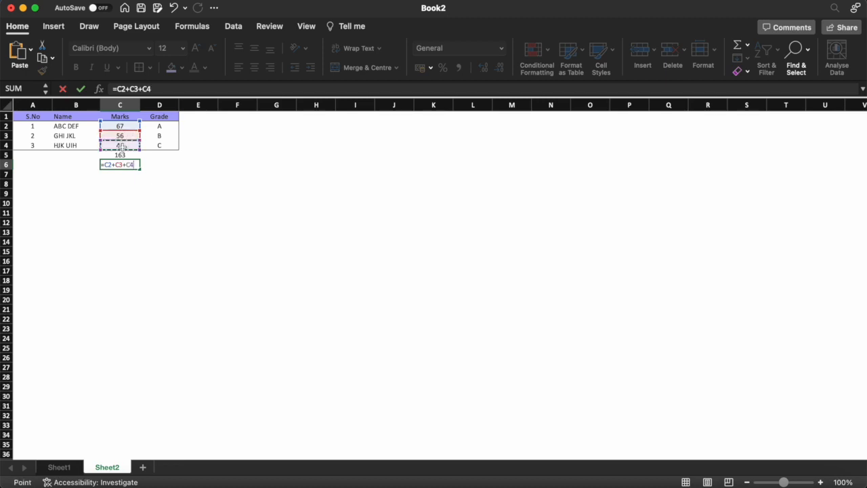
key("Return")
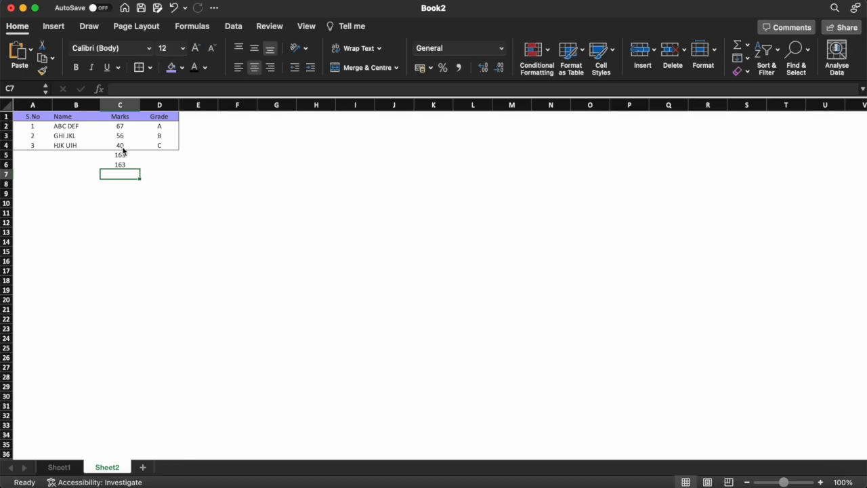
left_click(128, 164)
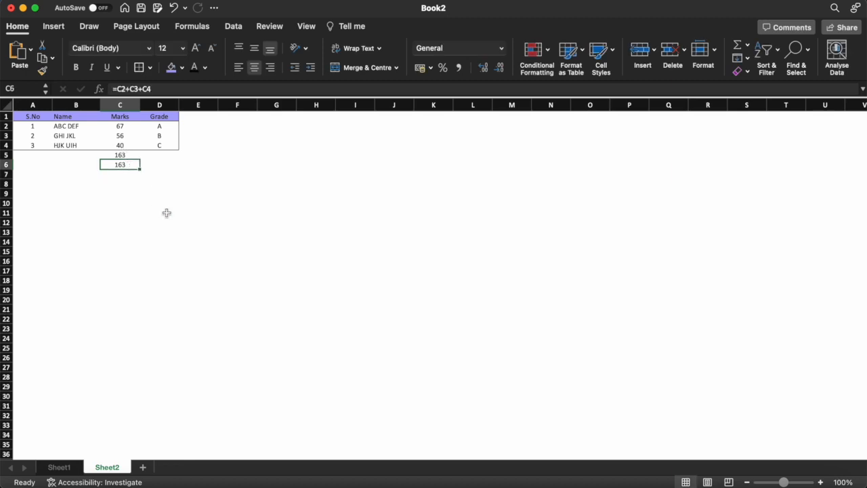
- Try to enter =C2/100) in cell E2 and decline the suggested formula correction
key("Right")
key("Right")
key("Up")
key("Up")
key("Up")
key("Up")
key("Up")
key("Down")
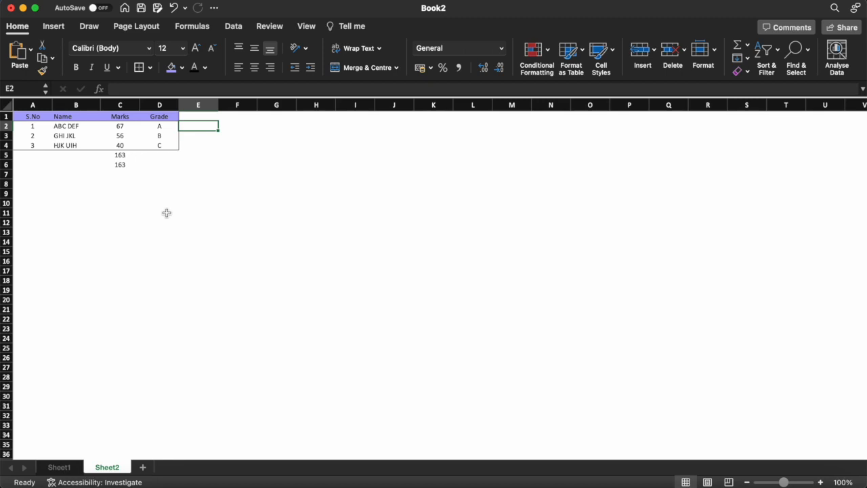
key("Left")
key("Left")
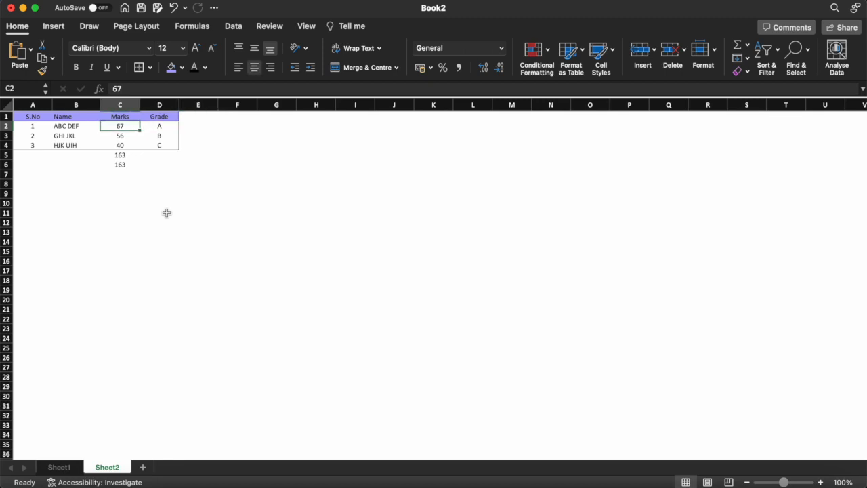
key("Right")
key("Right")
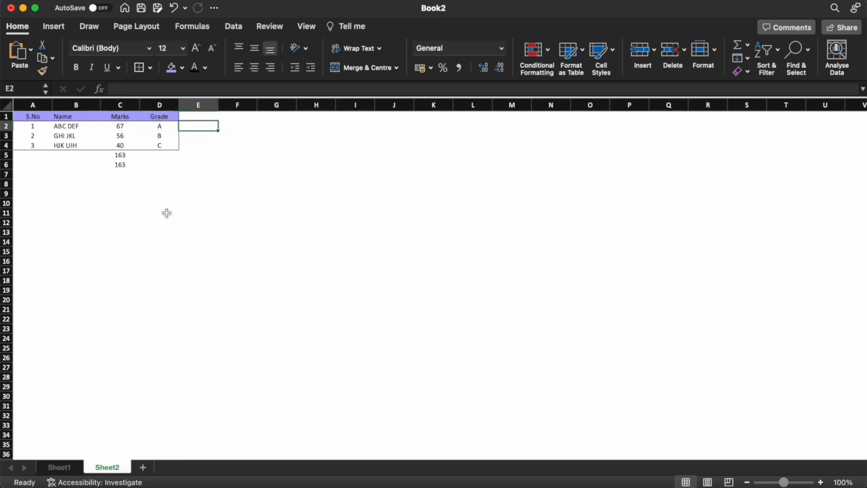
type("=")
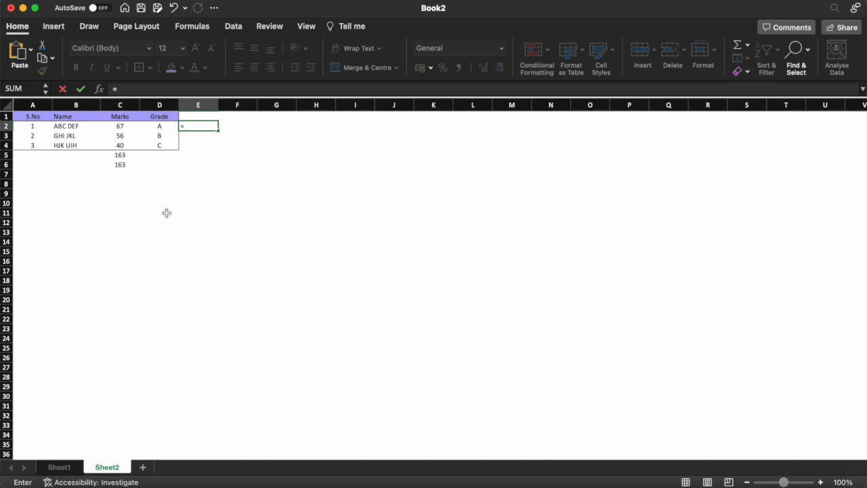
key("Left")
key("Left")
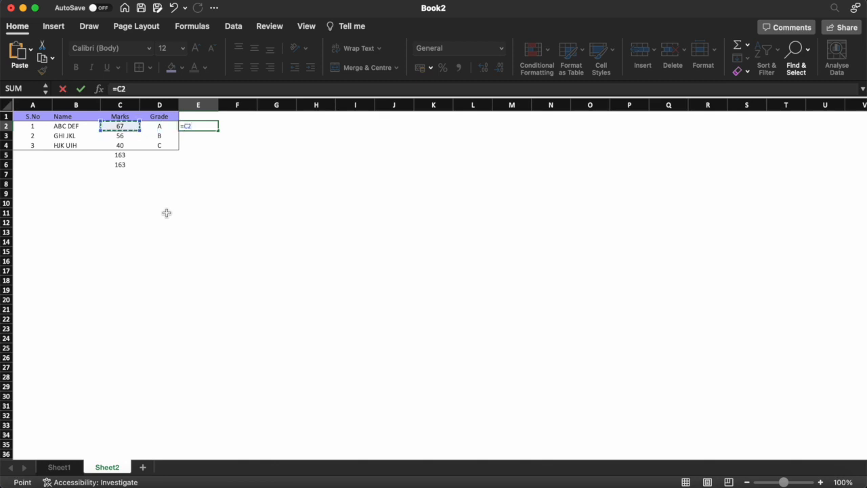
type("/1")
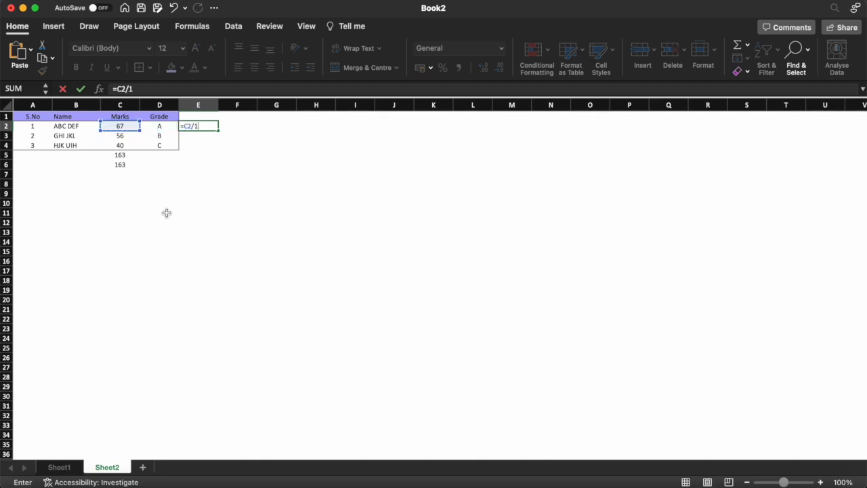
type("00)")
key("Return")
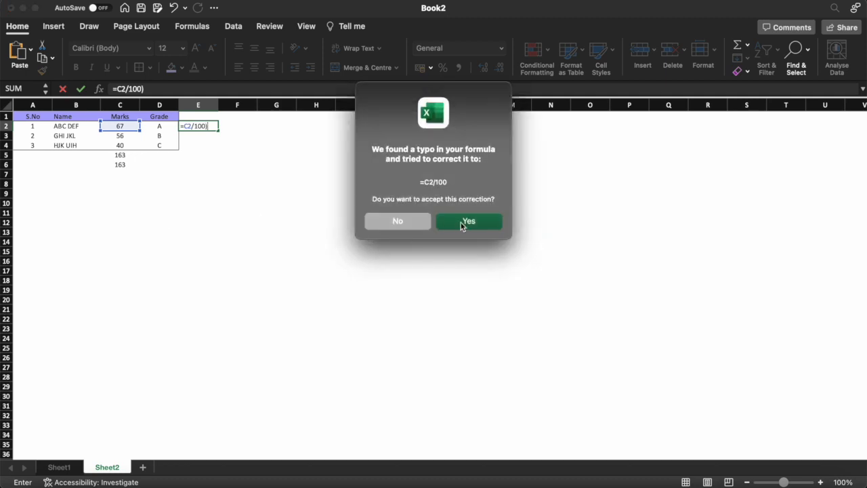
left_click(404, 224)
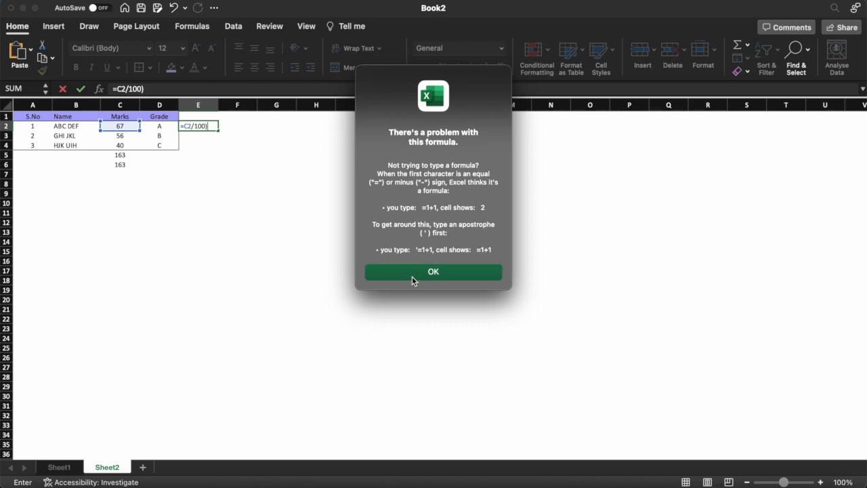
left_click(412, 274)
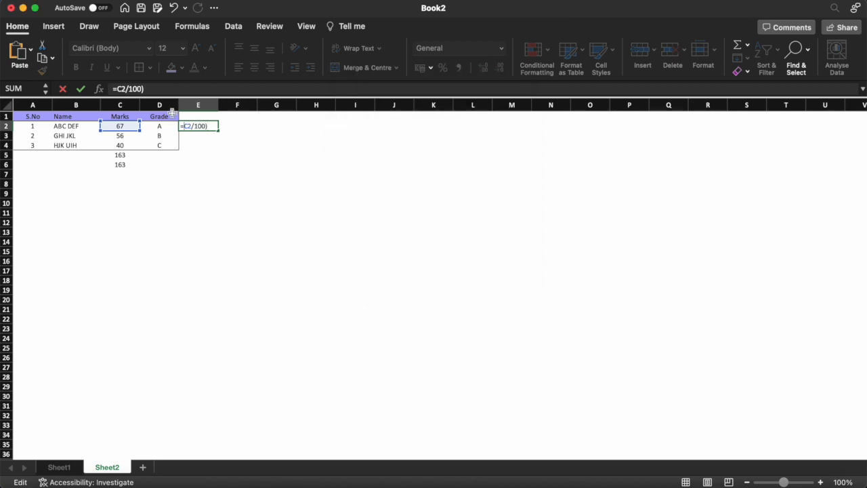
- Complete the formula in E2 as =(C2/100)*100 and apply the percentage number format to the cell
type("(")
type("*100")
key("Return")
key("Up")
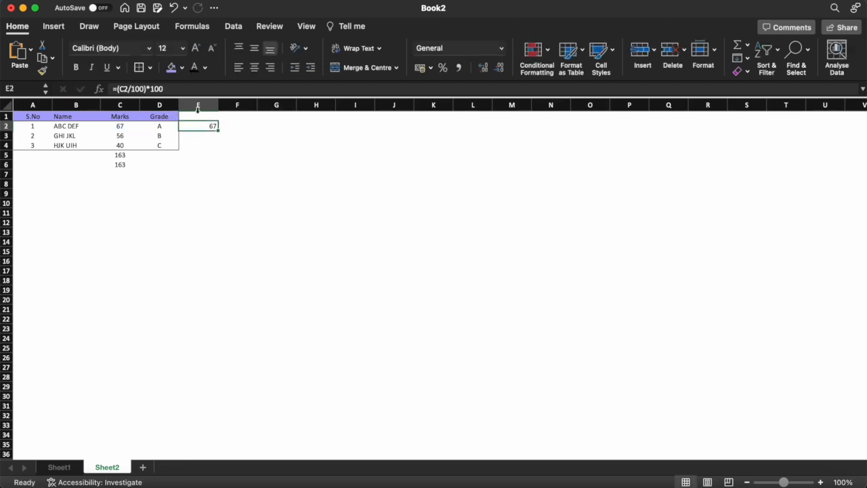
left_click(444, 70)
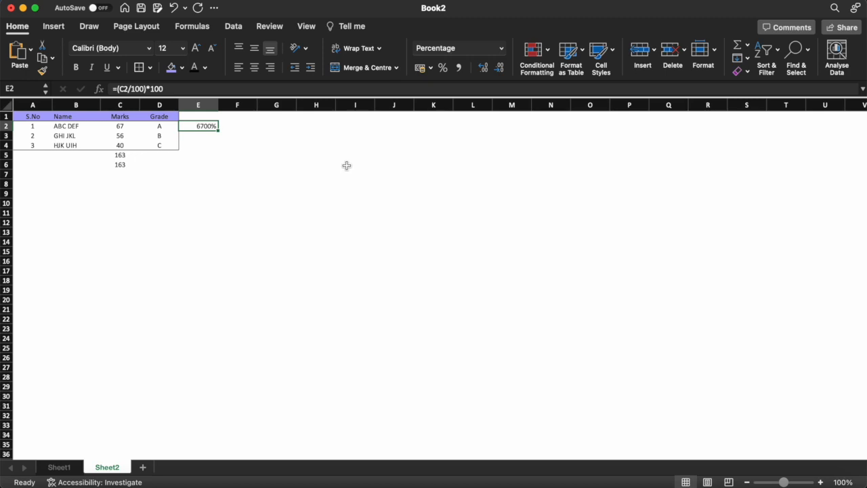
- Remove the *100 multiplication from the formula in E2 so it reads =(C2/100)
left_click(166, 88)
key("BackSpace")
key("BackSpace")
key("BackSpace")
key("BackSpace")
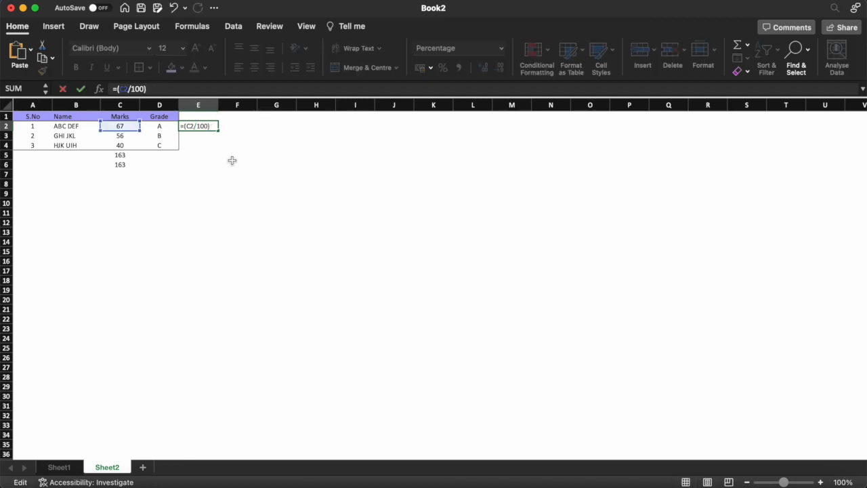
key("Return")
key("Up")
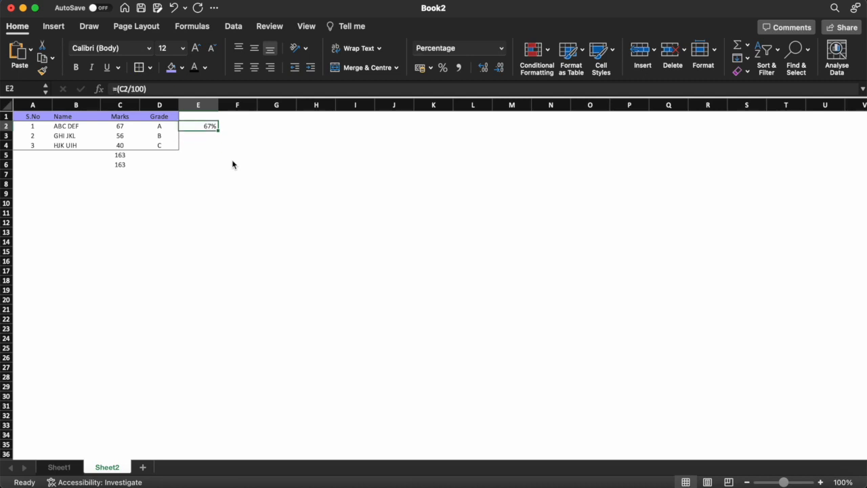
- Copy cell E2 and paste only its formula into E3:E4
key("super+c")
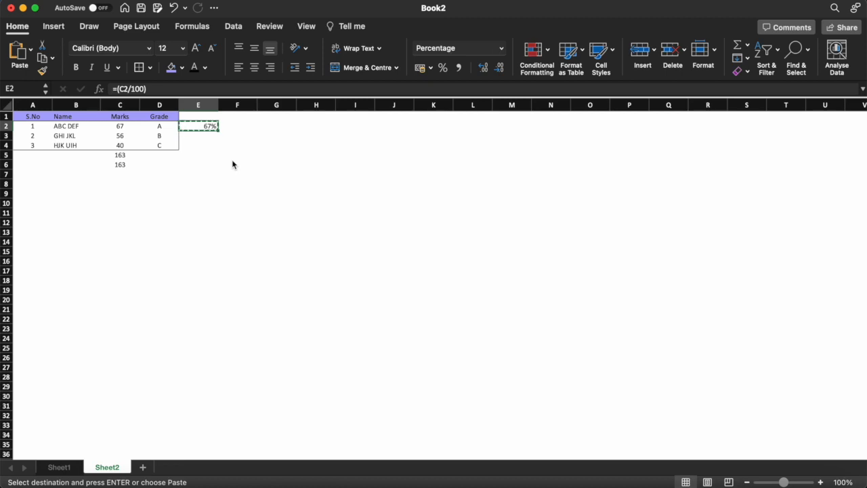
key("Down")
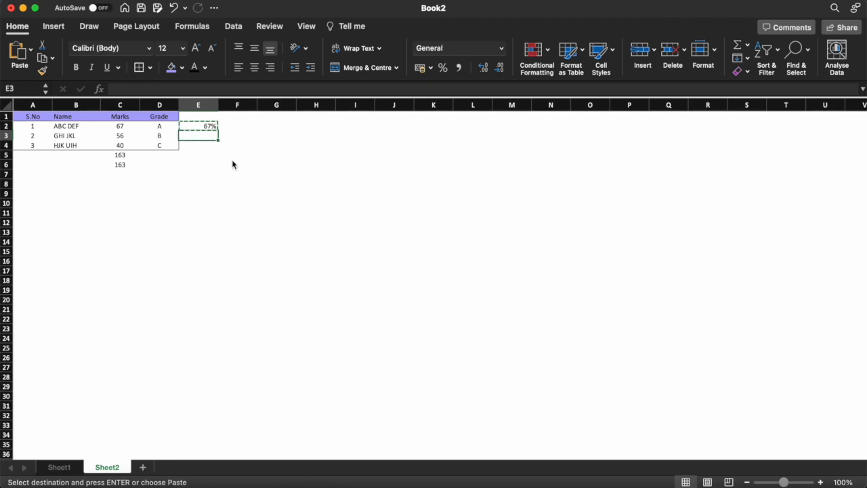
key("shift+Down")
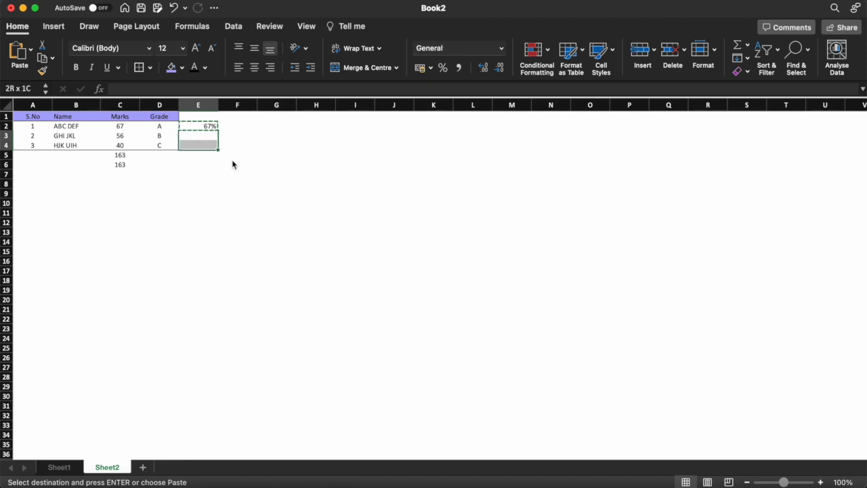
left_click(31, 50)
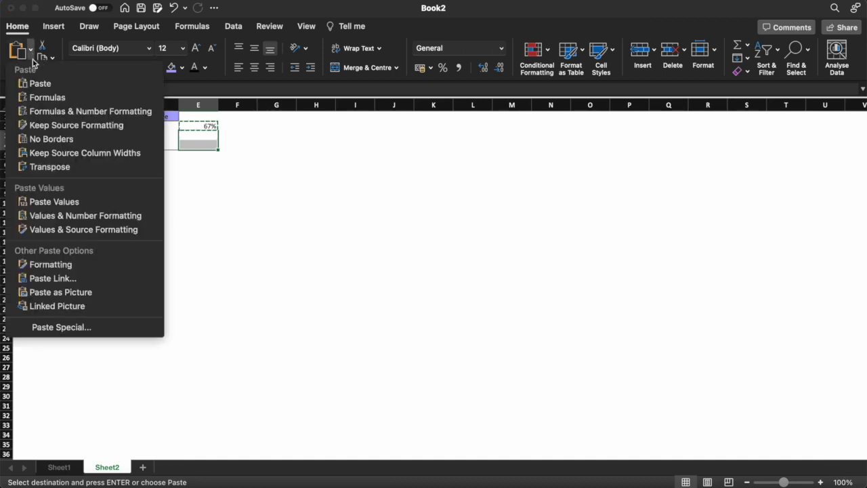
left_click(43, 97)
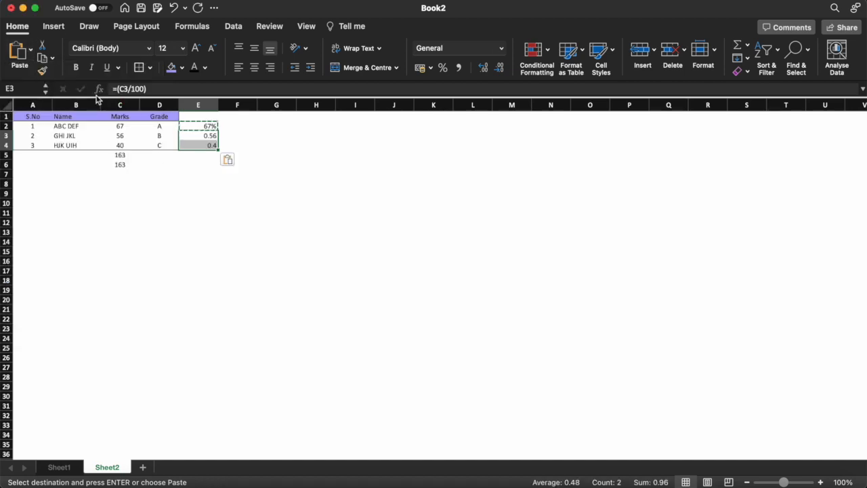
- Paste only the formatting of E2 onto E3:E4 and end the copy mode
left_click(30, 51)
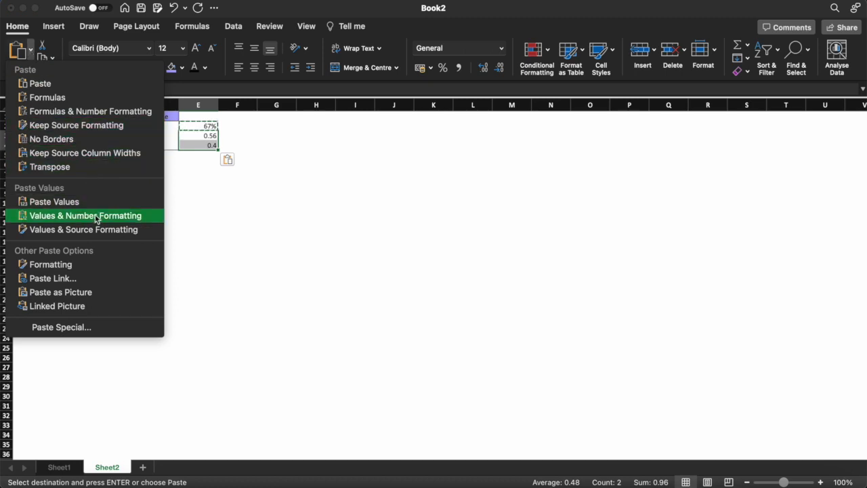
left_click(86, 265)
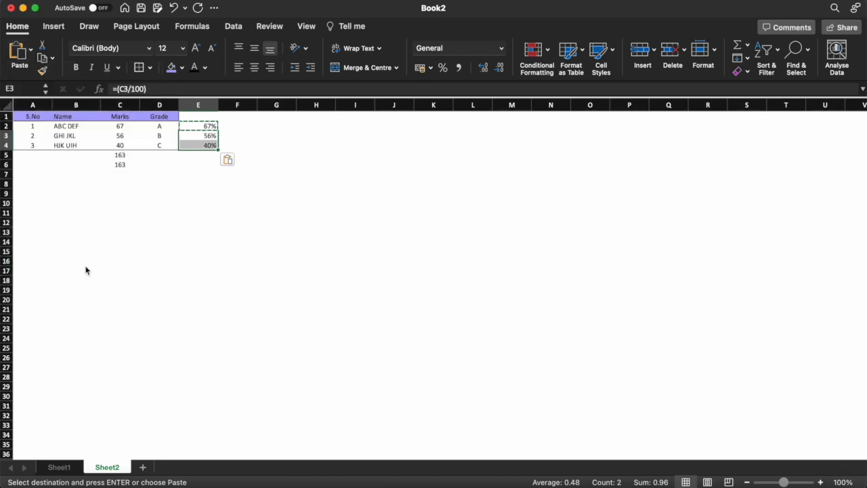
key("Escape")
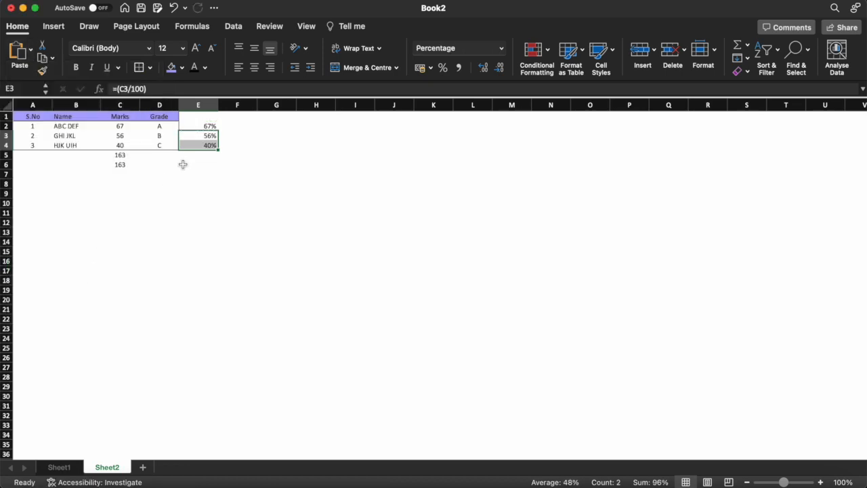
- Review the percentage formulas in cells E2 to E4
key("Down")
key("Down")
key("Down")
key("Down")
key("Up")
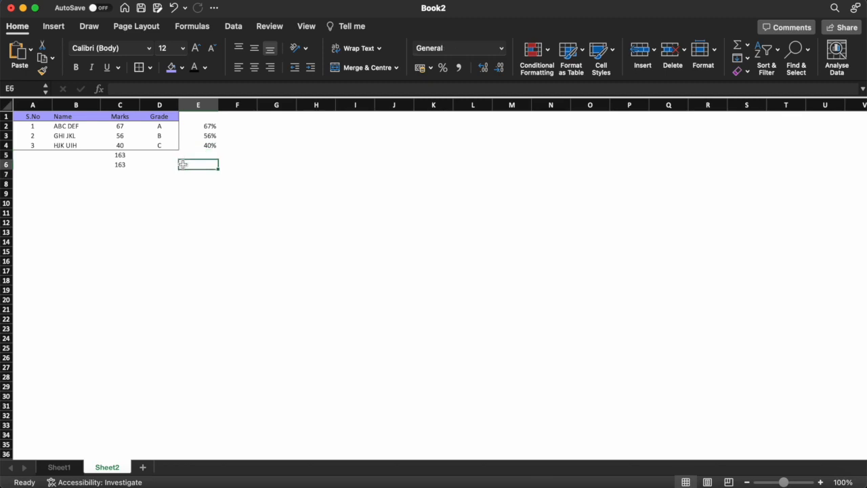
key("Up")
key("Up")
key("Up")
key("Up")
key("Up")
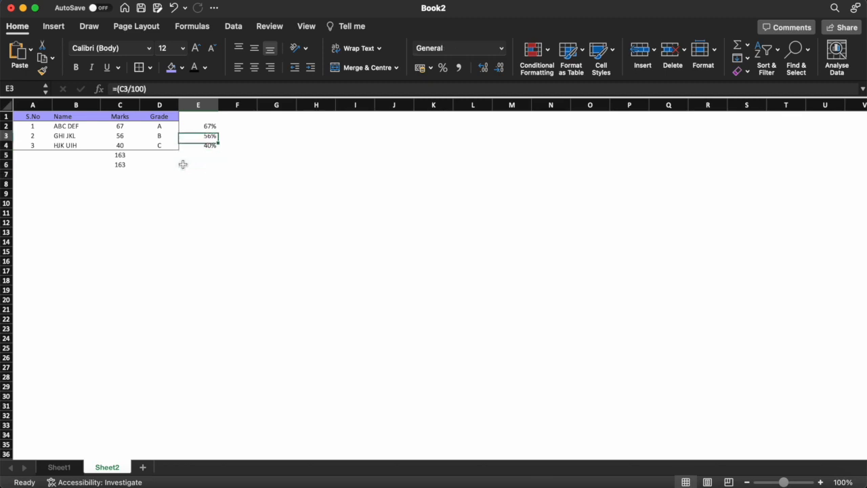
key("Down")
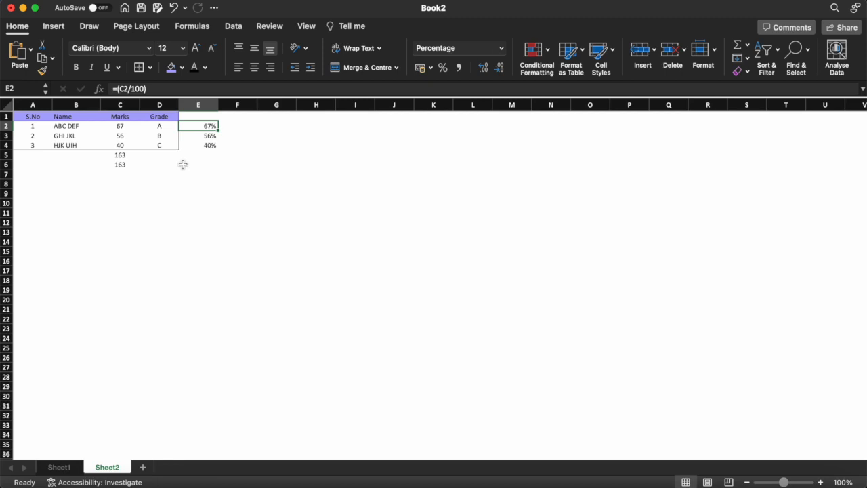
key("Right")
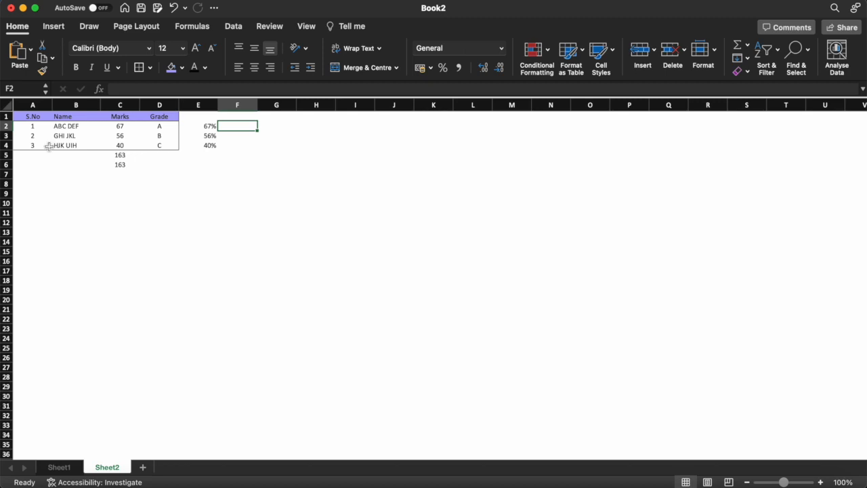
- Add filters to the header row of the marks table in A1:D4
left_click(34, 116)
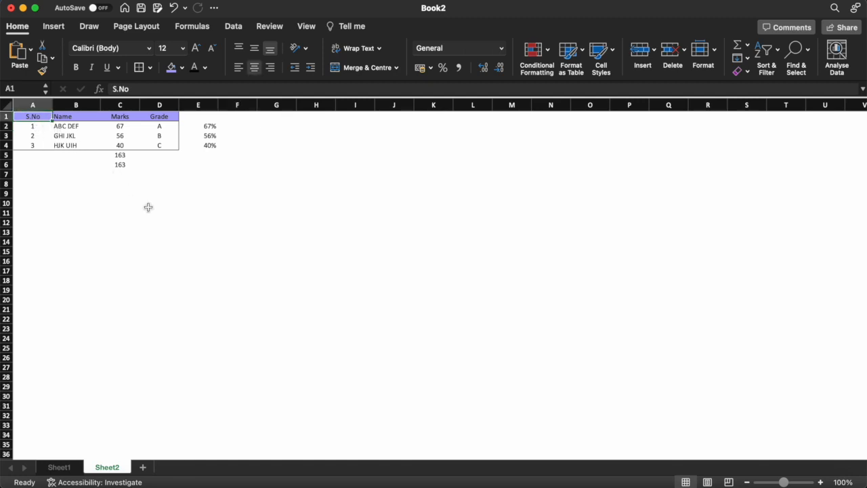
key("shift+Right")
key("shift+Right")
key("shift+Right")
key("shift+Down")
key("shift+Down")
key("shift+Down")
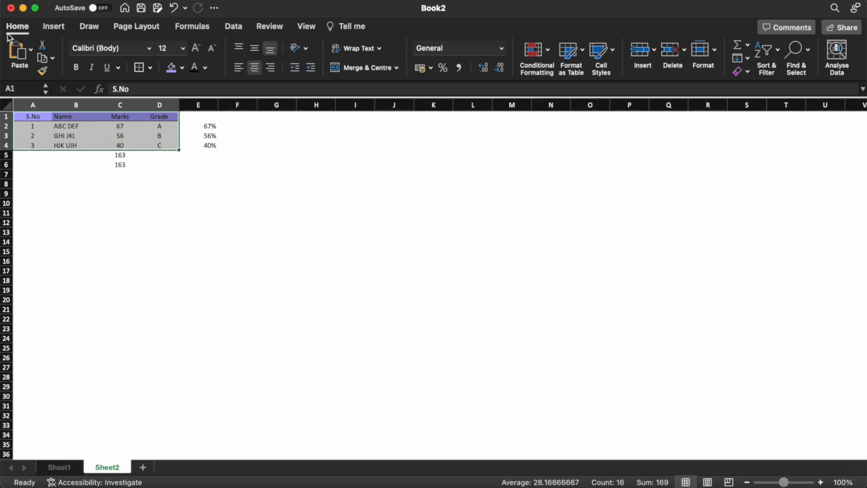
left_click(778, 53)
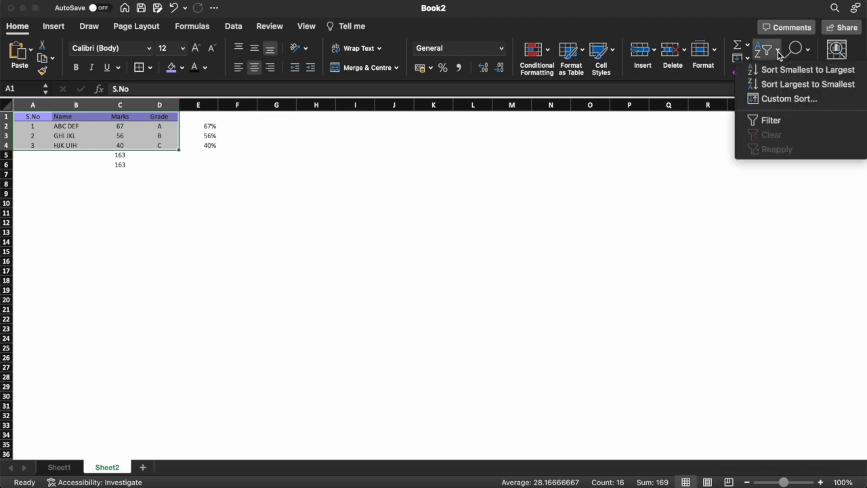
left_click(778, 122)
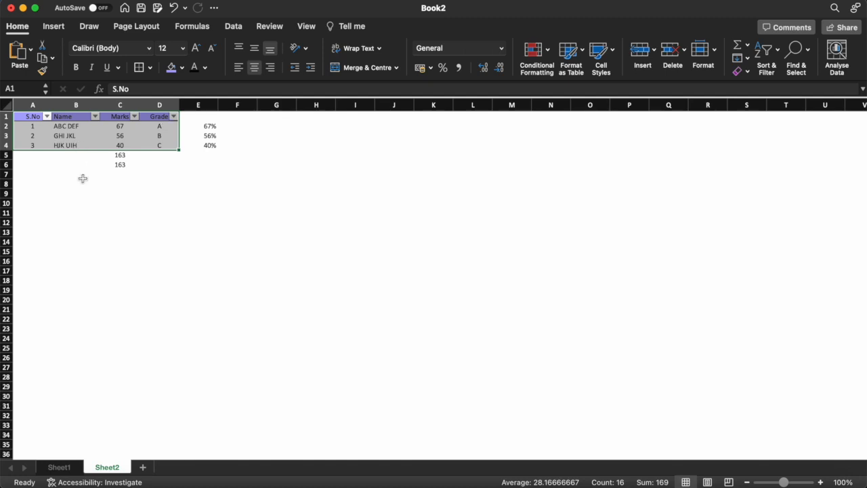
- Filter the Grade column to show only the rows with grade A
left_click(160, 173)
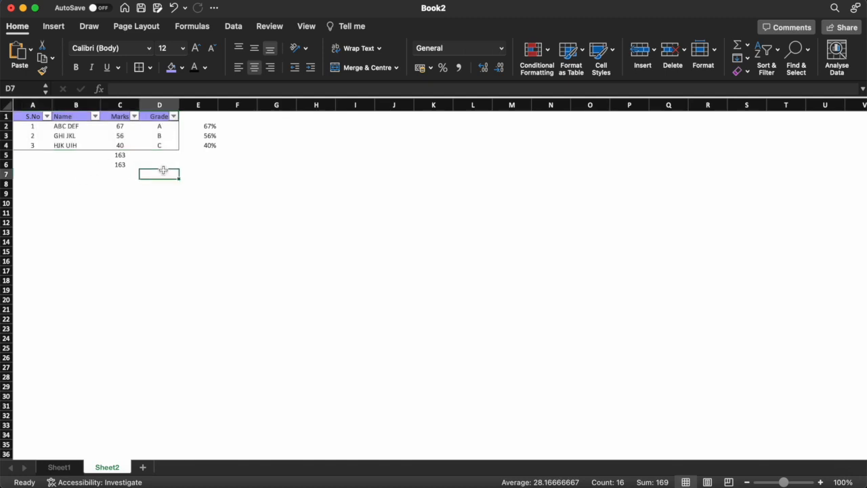
left_click(174, 117)
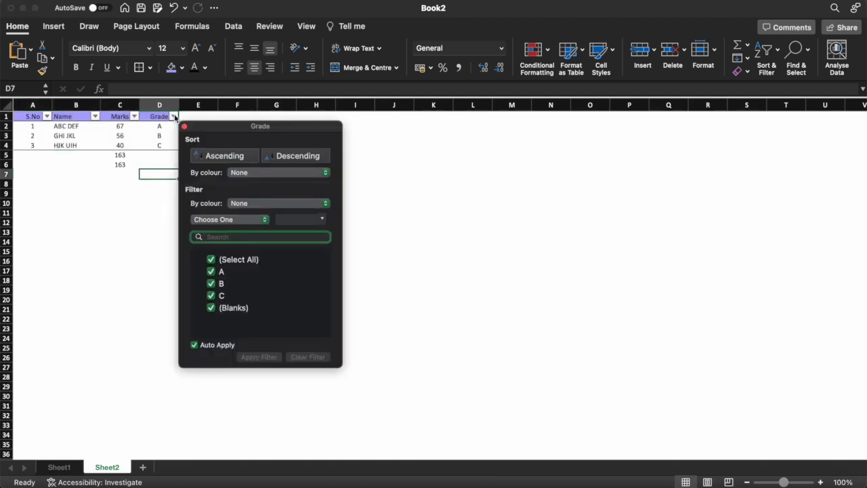
left_click(212, 261)
left_click(211, 272)
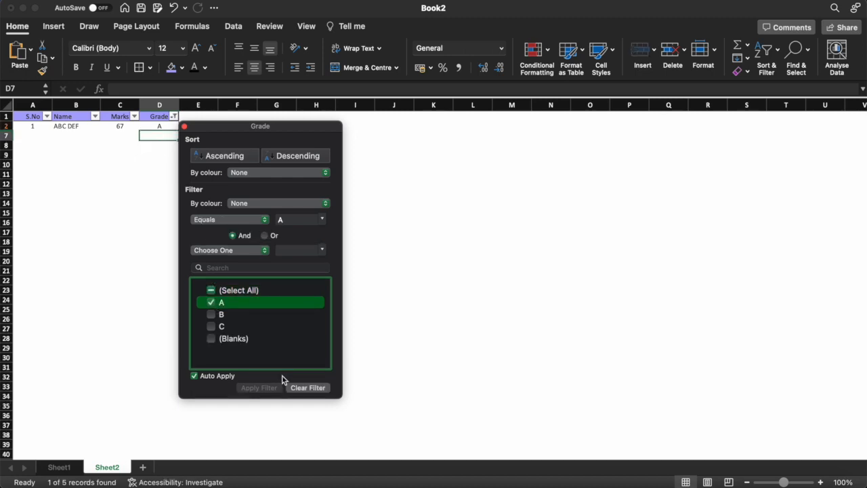
left_click(398, 303)
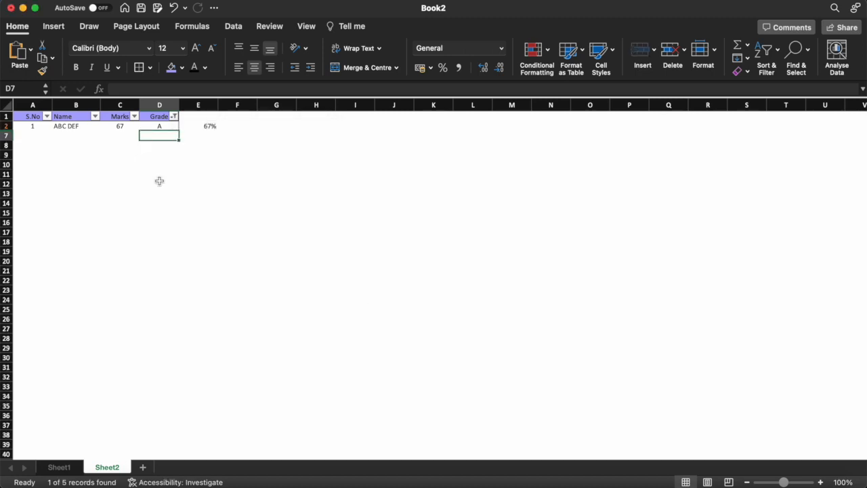
- Change the Grade column's filter to show only grade B instead of A
left_click(174, 118)
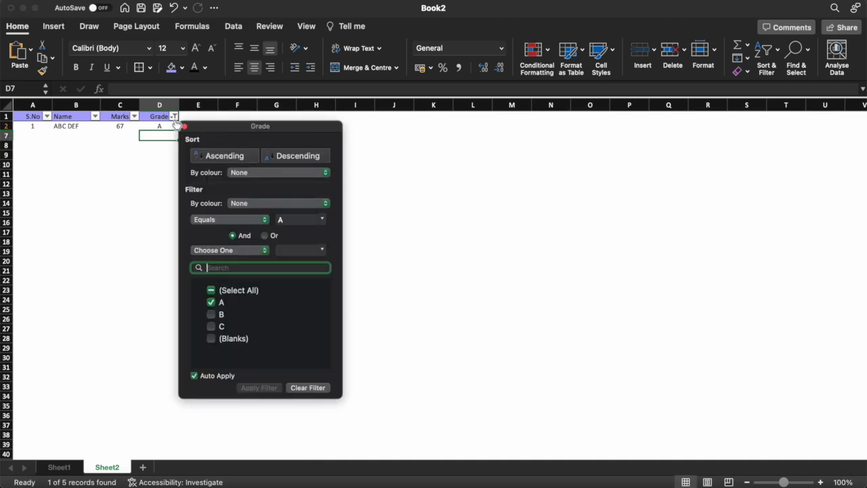
left_click(211, 302)
left_click(211, 315)
left_click(420, 292)
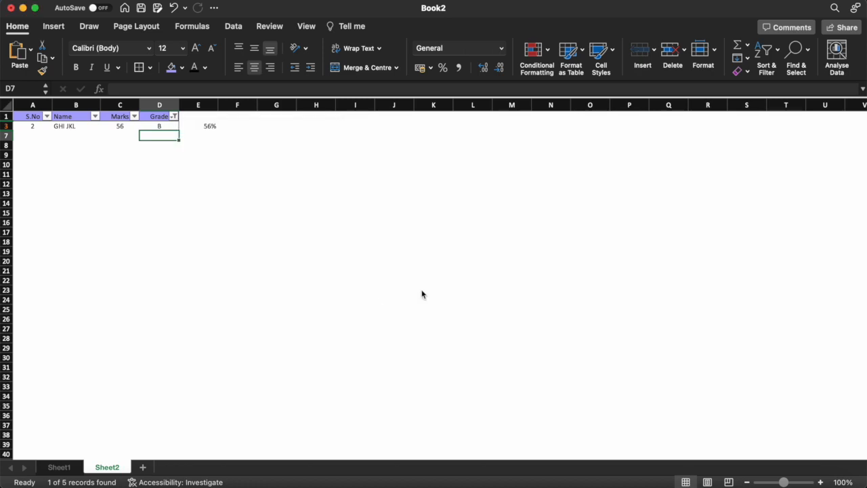
- Reselect all values in the Grade column's filter to show every row of the table again
left_click(175, 118)
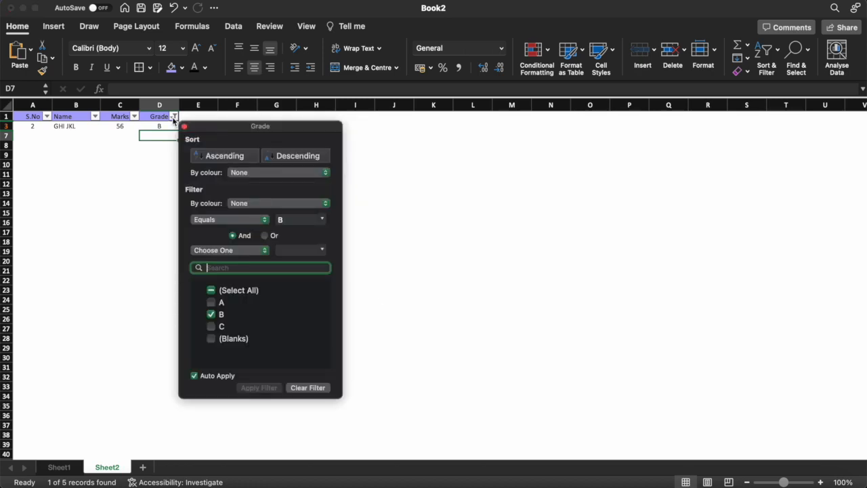
left_click(212, 290)
left_click(406, 313)
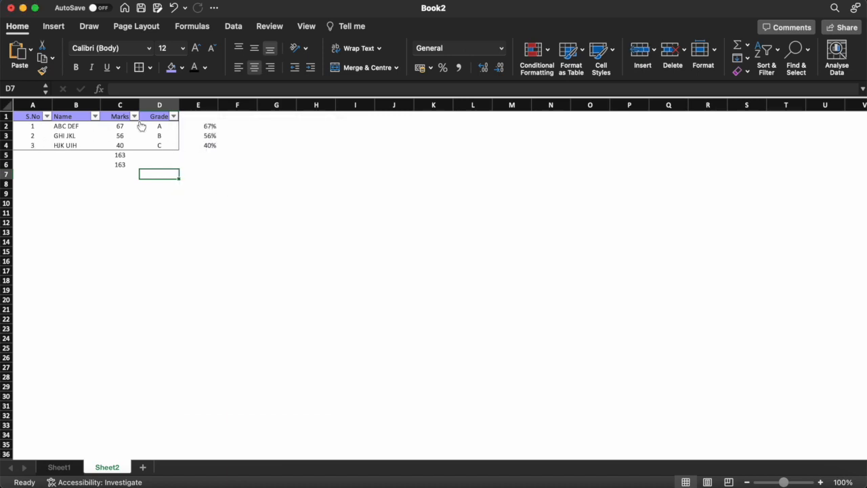
- Try sorting the marks table by the Marks column in descending order and undo the sort
left_click(32, 119)
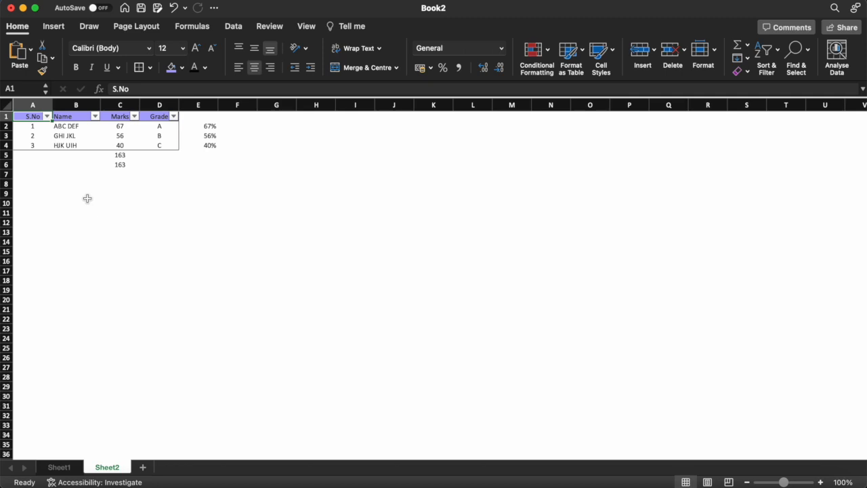
key("super+shift+Right")
key("super+shift+Down")
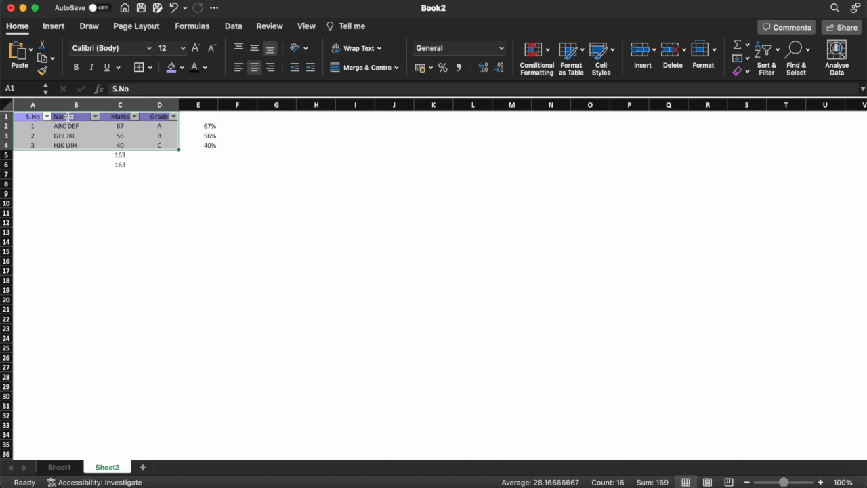
left_click(133, 117)
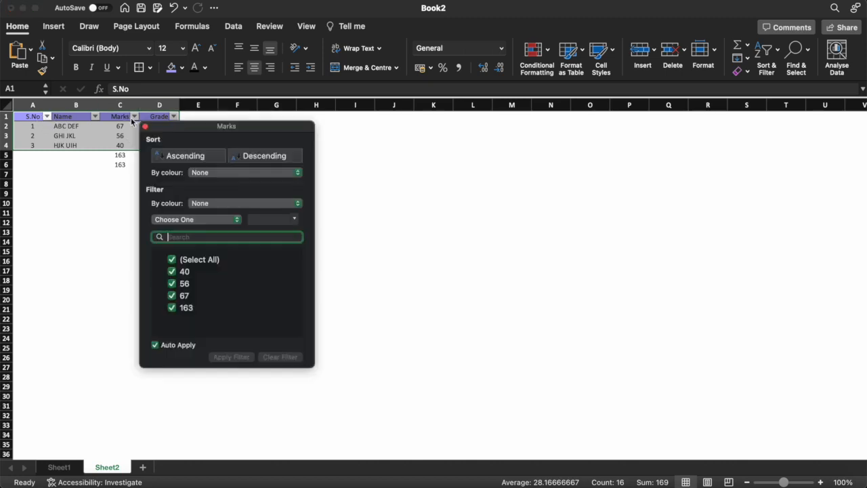
left_click(265, 160)
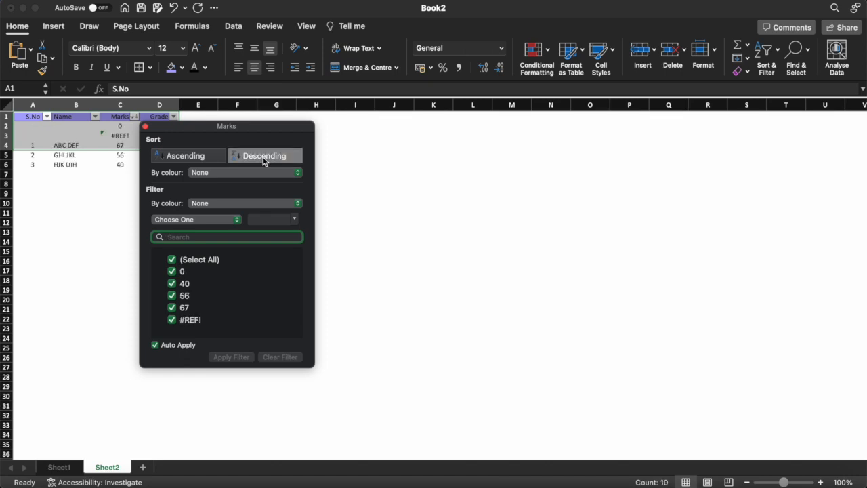
left_click(78, 198)
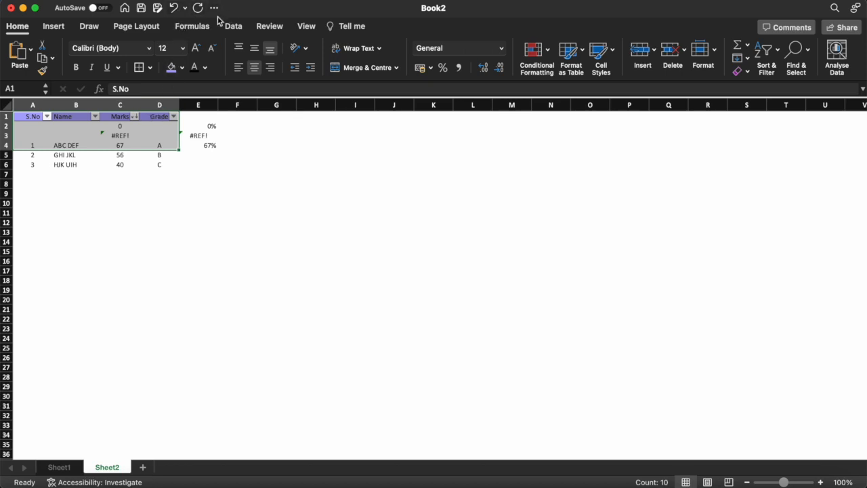
left_click(176, 11)
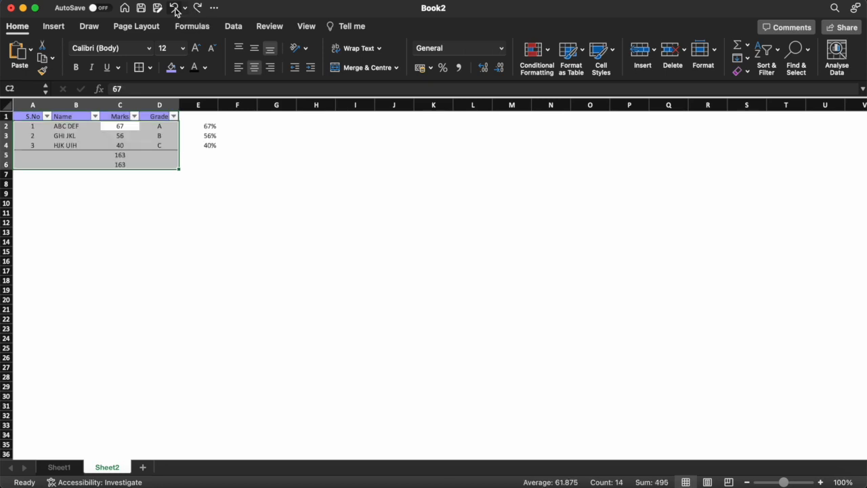
- Delete the two marks totals in cells C5:C6
left_click(113, 177)
key("Up")
key("Up")
key("shift+Down")
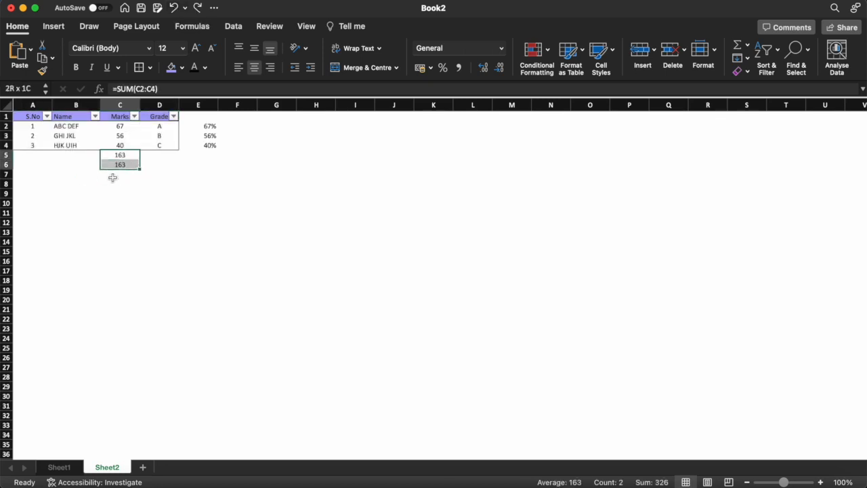
key("Delete")
key("Up")
key("Up")
key("Left")
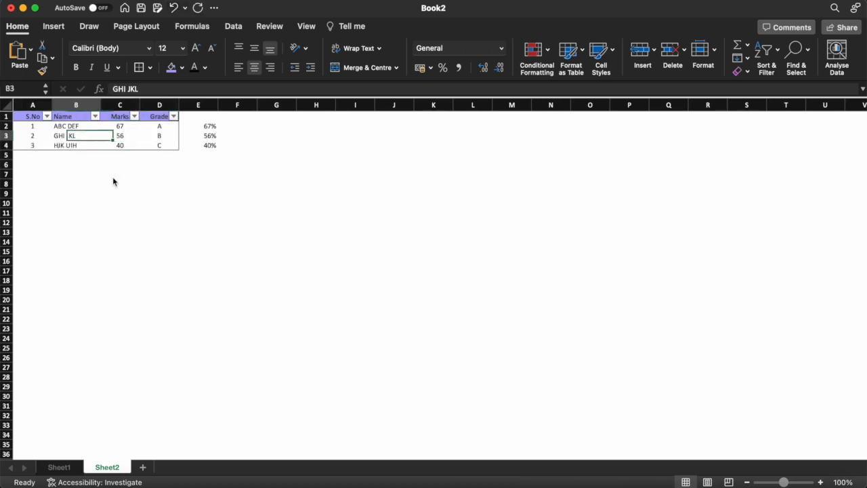
key("Up")
key("Left")
key("Up")
key("shift+Right")
key("shift+Right")
key("shift+Right")
key("shift+Down")
key("shift+Down")
key("shift+Down")
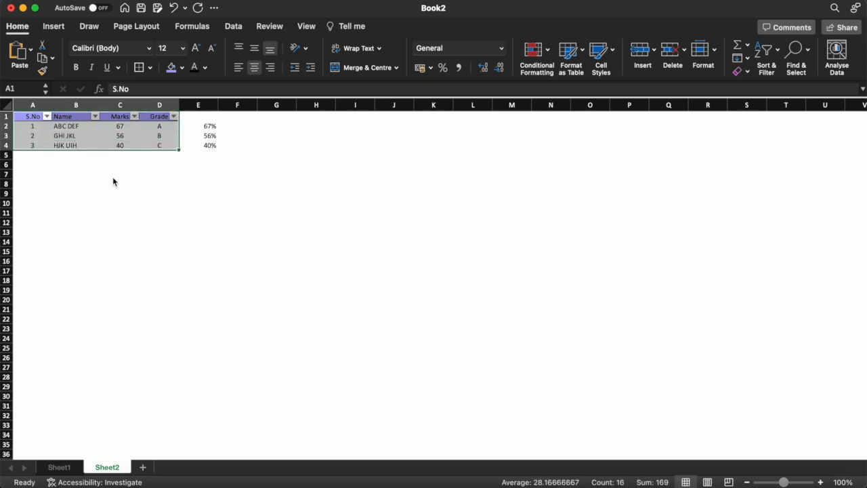
left_click(113, 177)
- Select the marks table A1:D4 and sort it by the Marks column in descending order
left_click(50, 125)
key("Up")
key("shift+Down")
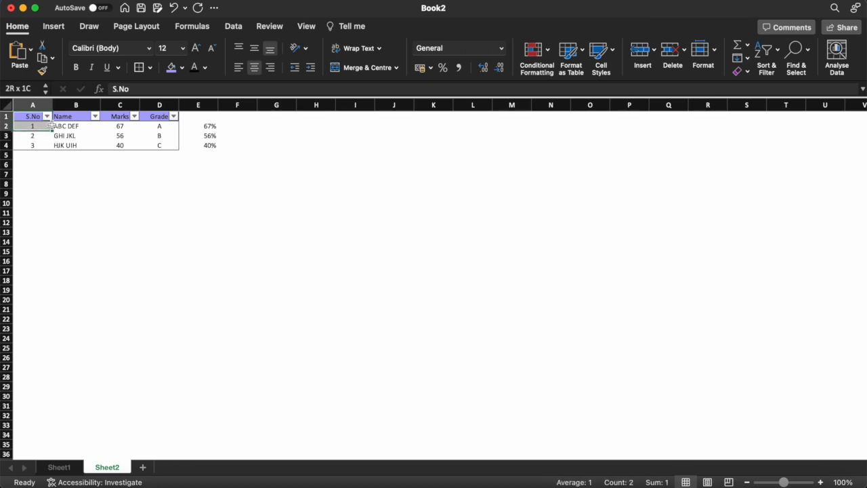
key("shift+Down")
key("shift+Down")
key("shift+Right")
key("shift+Right")
key("shift+Right")
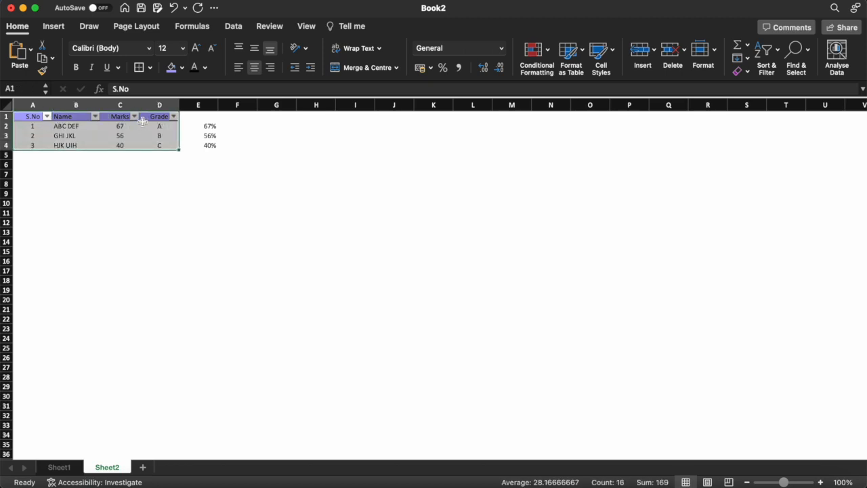
left_click(135, 117)
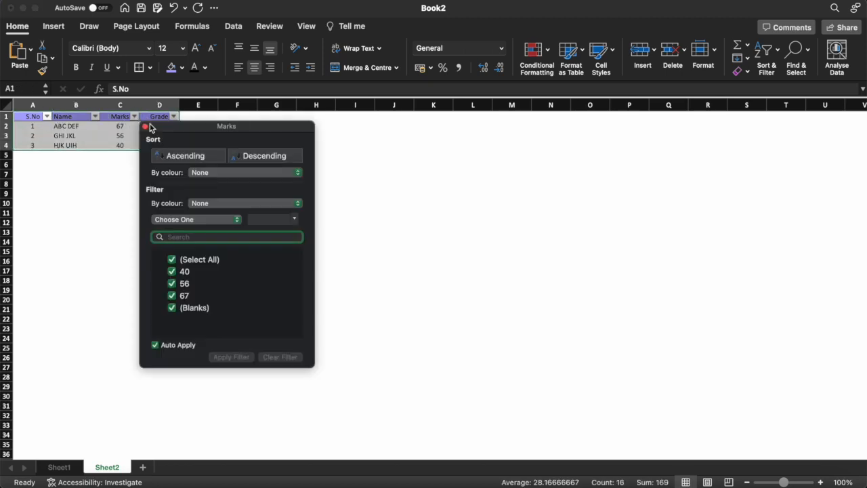
left_click(255, 159)
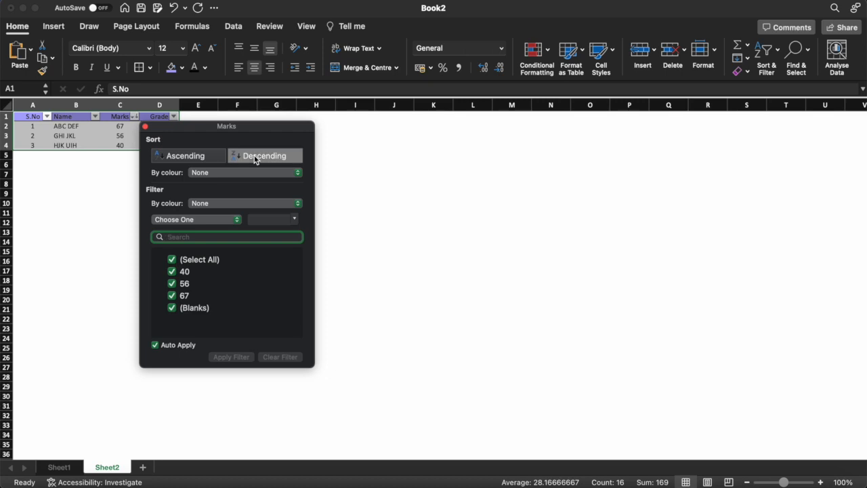
left_click(77, 197)
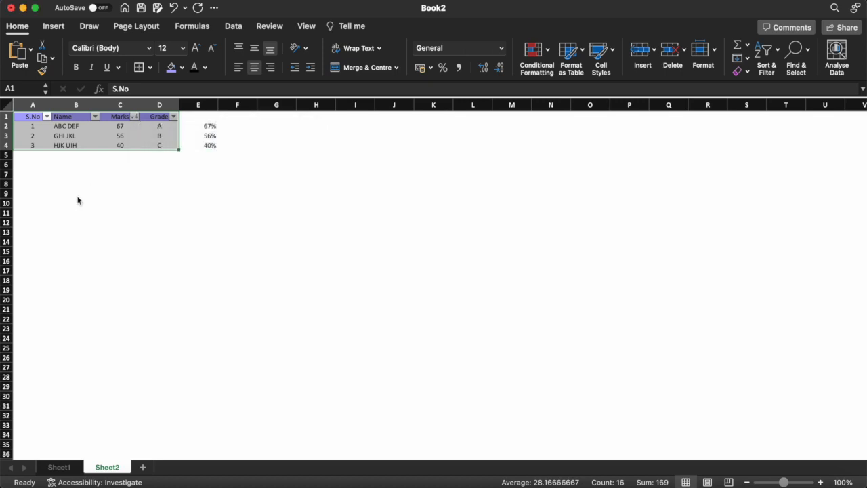
- Sort the marks table by the Marks column in ascending order
left_click(135, 118)
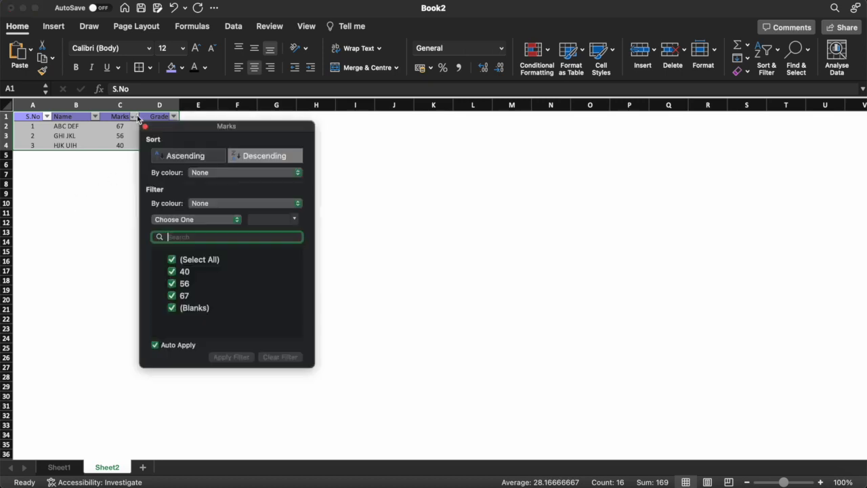
left_click(195, 156)
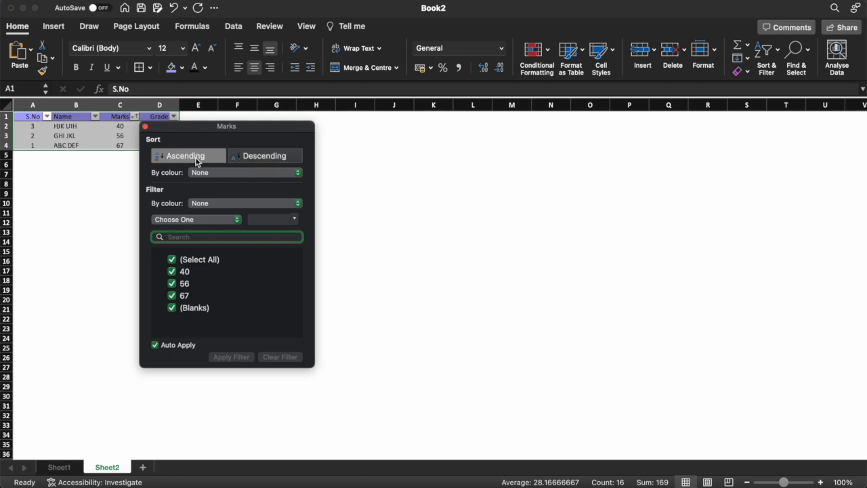
left_click(82, 159)
- Review the order of the sorted marks in cells C2 to C4
key("Return")
key("Return")
key("Return")
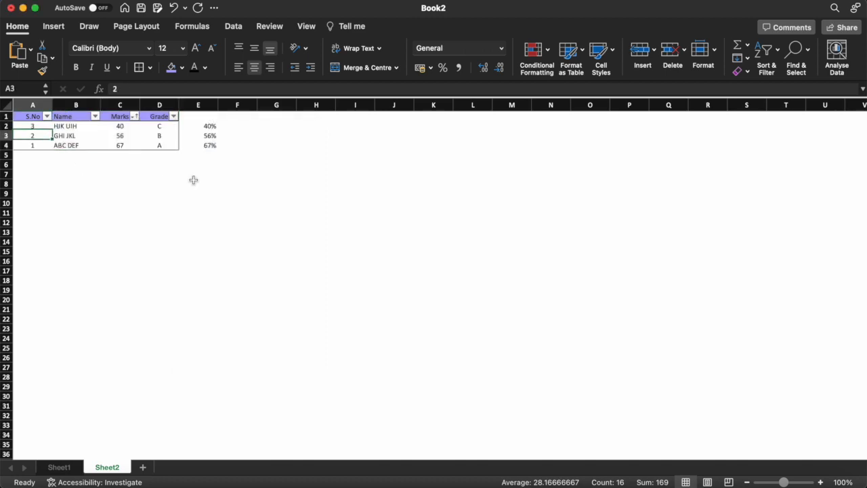
key("Right")
key("Right")
key("Up")
key("Up")
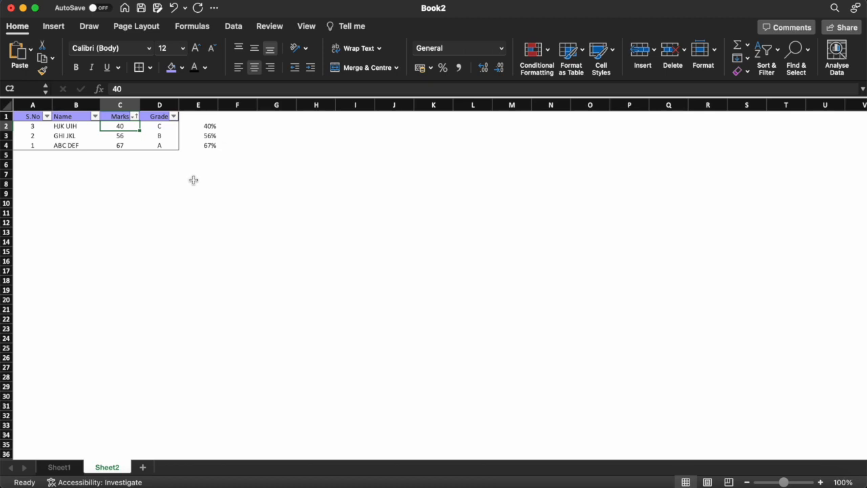
key("Down")
key("Down")
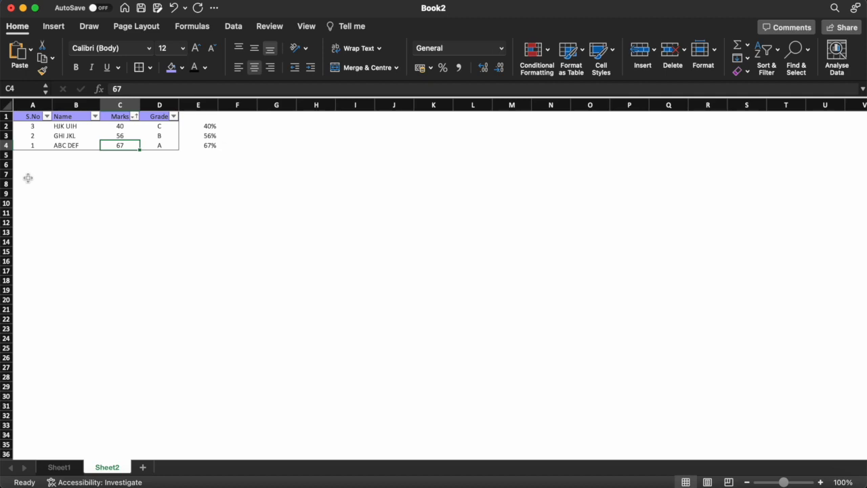
- Hide row 3 of the marks table
left_click(6, 135)
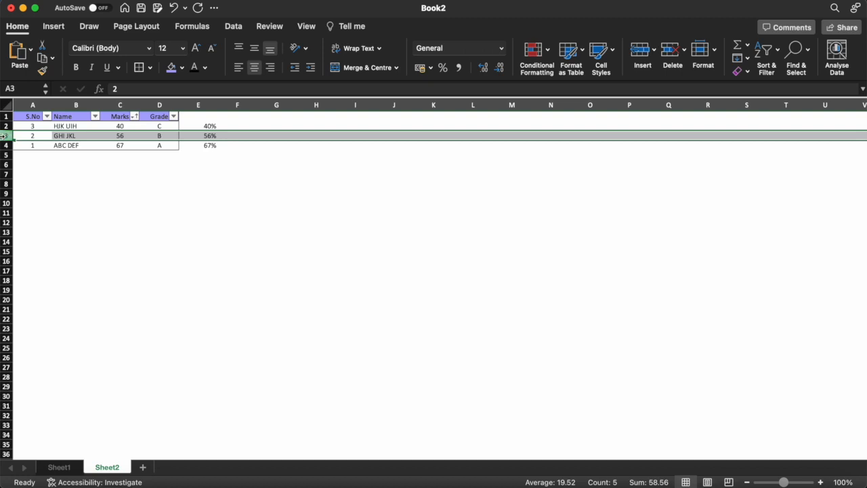
right_click(4, 136)
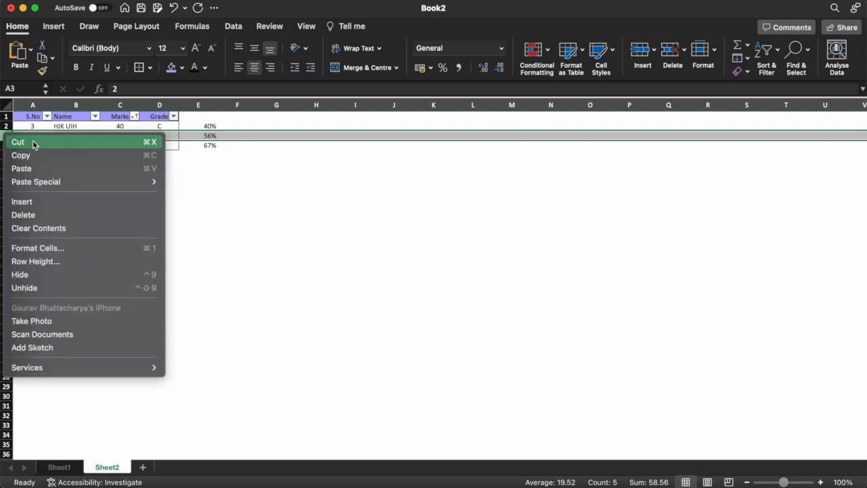
left_click(35, 276)
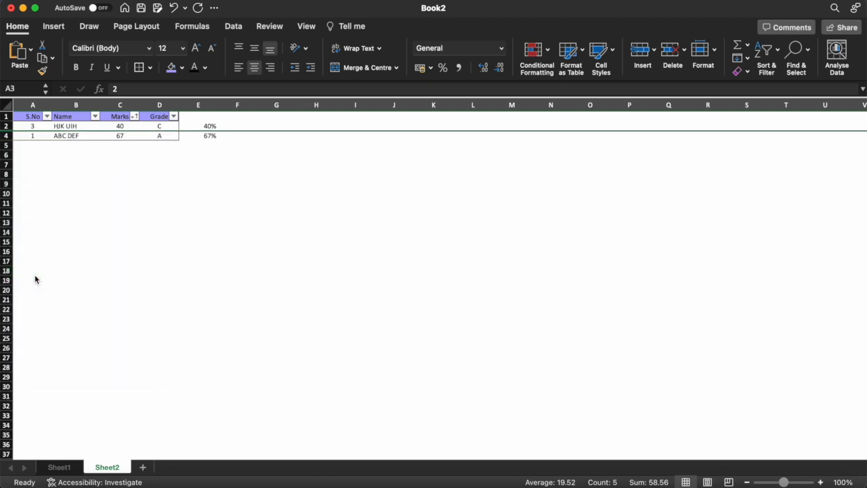
left_click(82, 171)
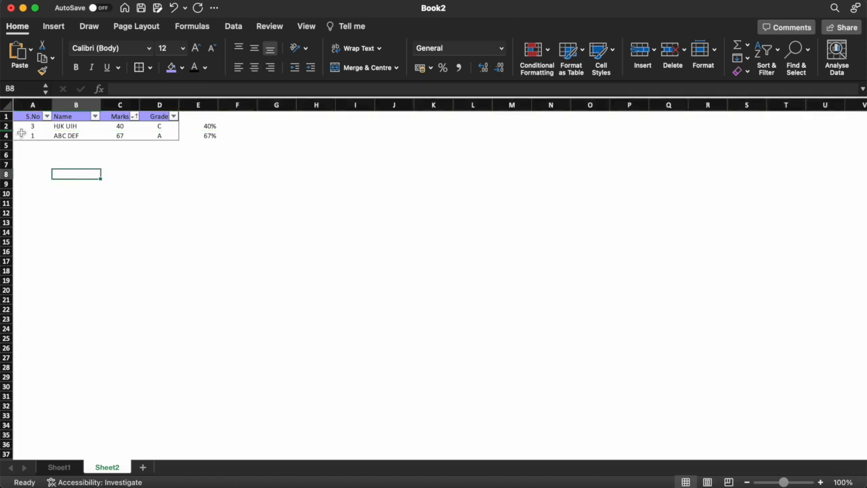
- Unhide row 3 by selecting its neighbouring rows 2 and 4, and clear the row selection
left_click_drag(7, 126, 10, 136)
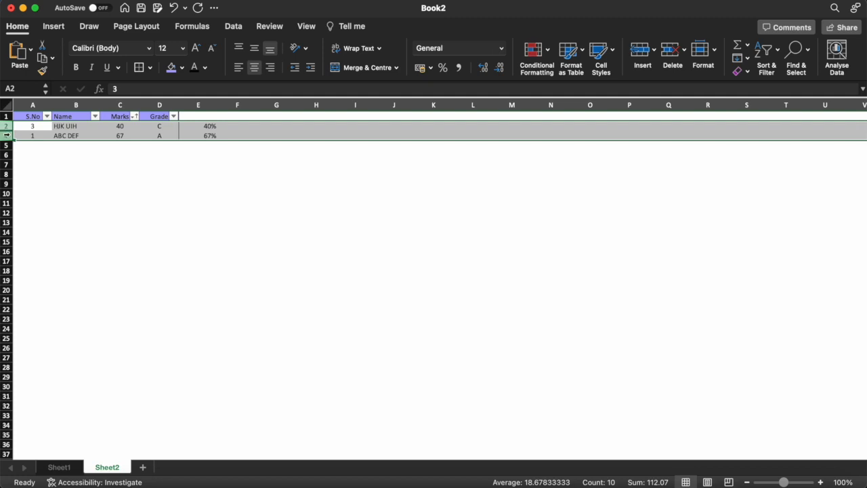
right_click(7, 136)
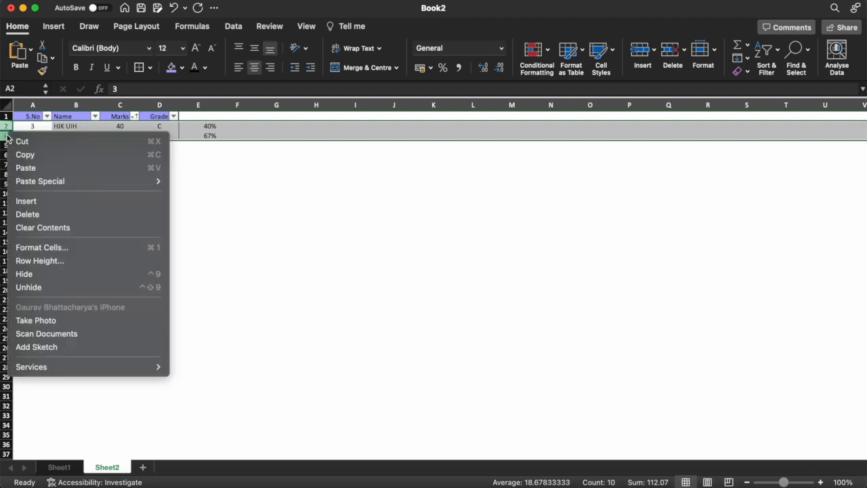
left_click(33, 290)
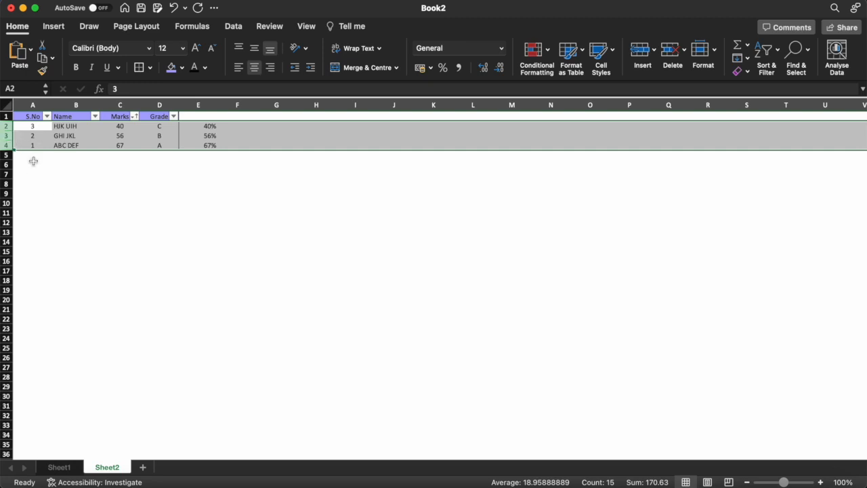
left_click(34, 163)
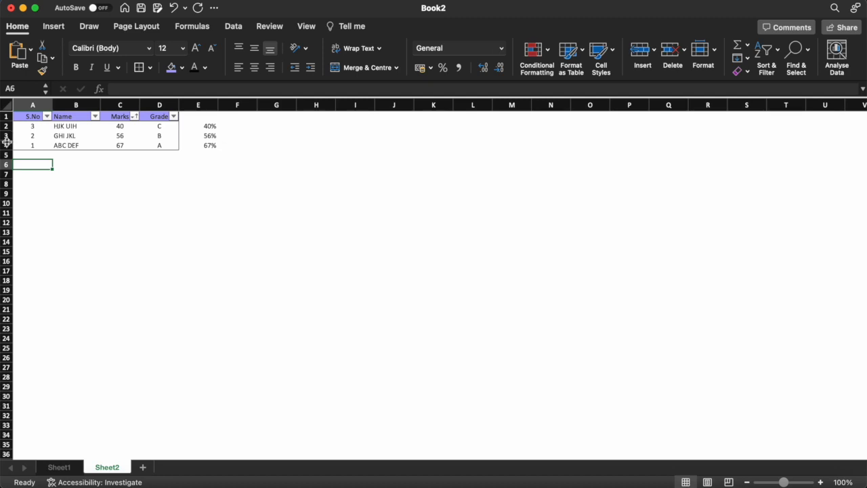
- Make row 3 of the marks table slightly taller and widen column B a little
left_click_drag(6, 140, 4, 145)
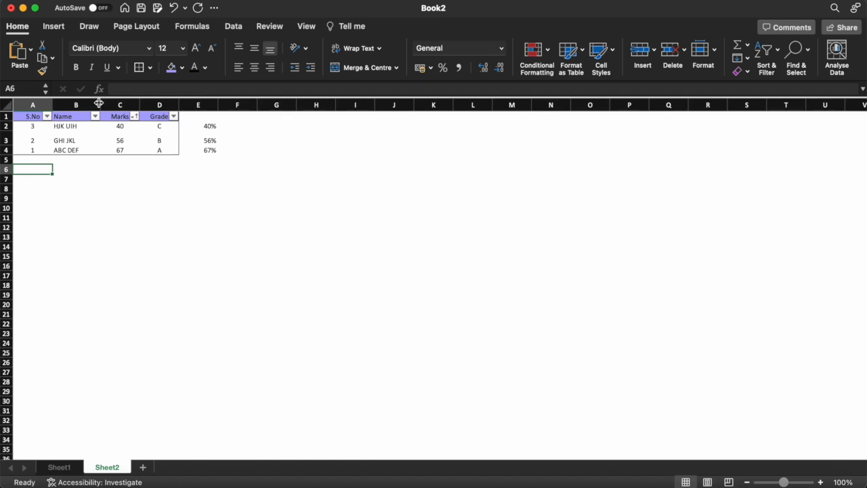
mouse_move(101, 102)
left_mouse_down()
mouse_move(87, 102)
mouse_move(126, 103)
mouse_move(96, 102)
mouse_move(103, 105)
left_mouse_up()
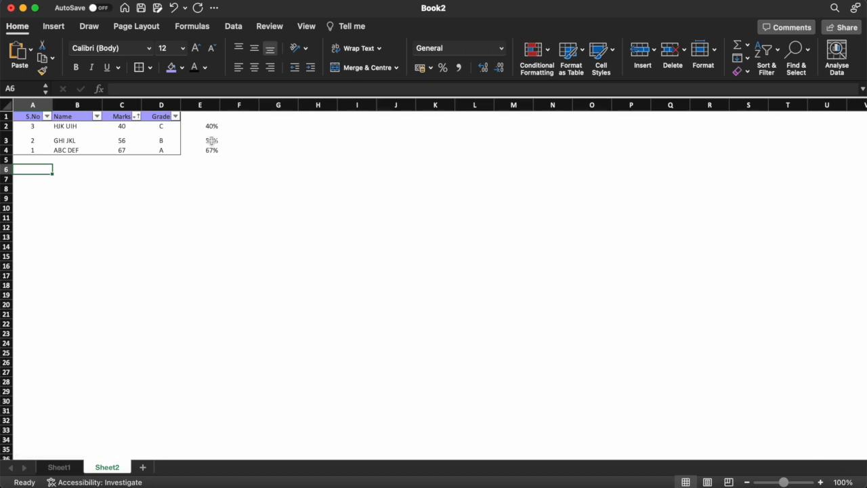
- Freeze the top row of the sheet that holds the marks table's headers
scroll(84, 161, "up", 2)
scroll(196, 356, "down", 15)
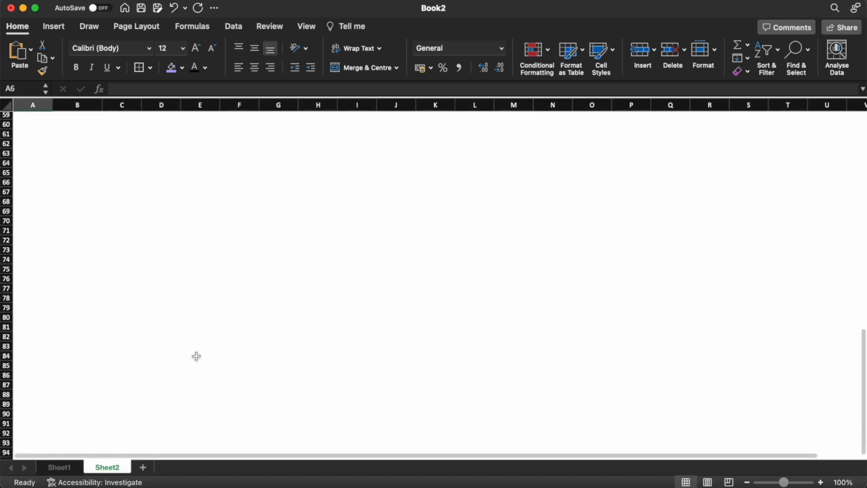
scroll(196, 356, "up", 15)
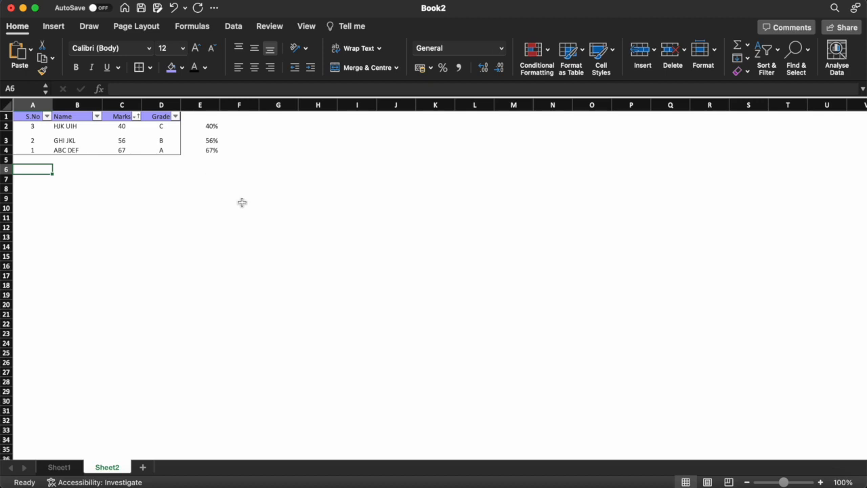
scroll(241, 201, "down", 5)
scroll(242, 202, "up", 5)
left_click(6, 116)
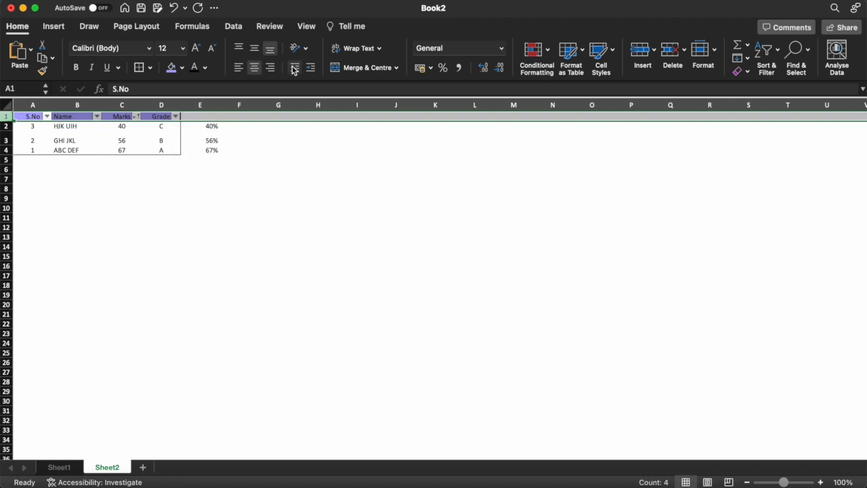
left_click(305, 32)
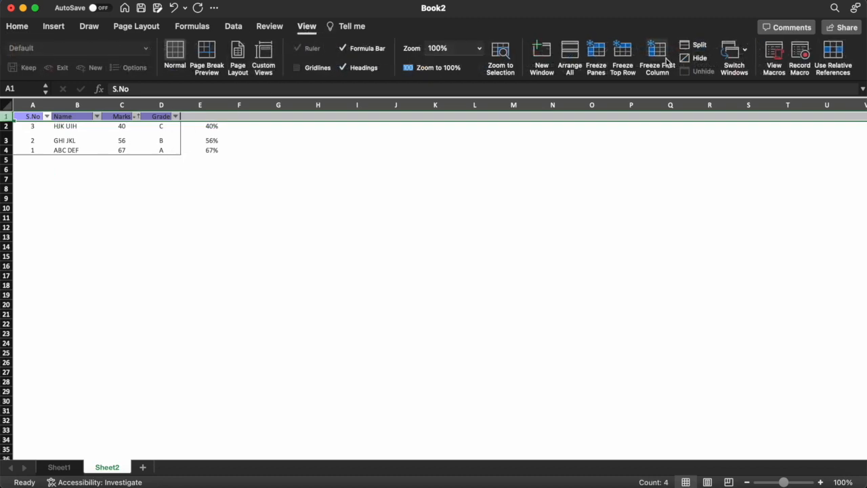
left_click(624, 54)
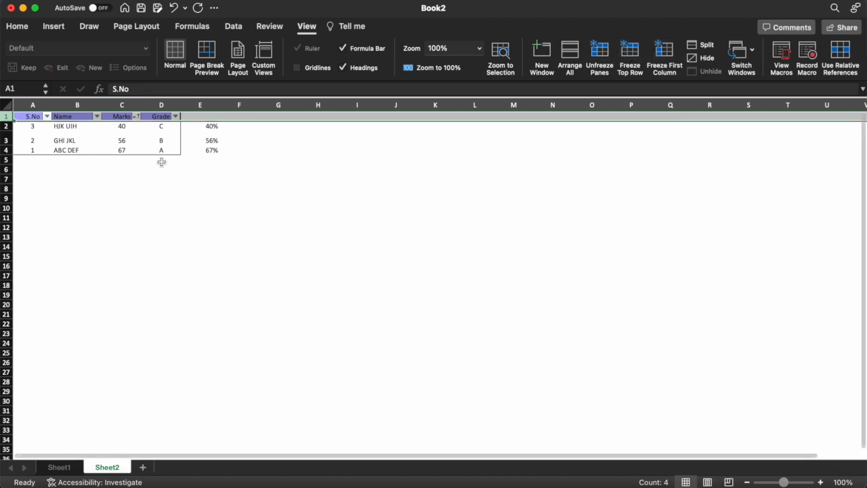
left_click(112, 198)
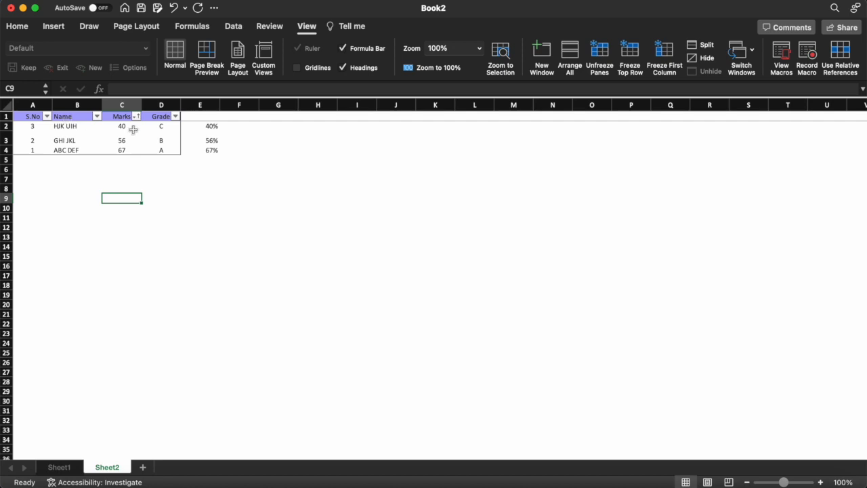
- Check the frozen header row against the far rows of the sheet, and unfreeze it
scroll(219, 253, "down", 20)
scroll(220, 252, "down", 20)
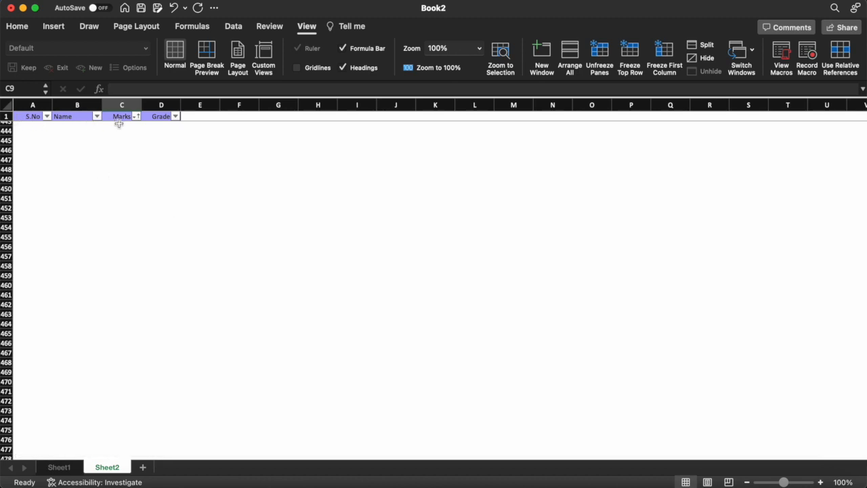
scroll(206, 128, "up", 20)
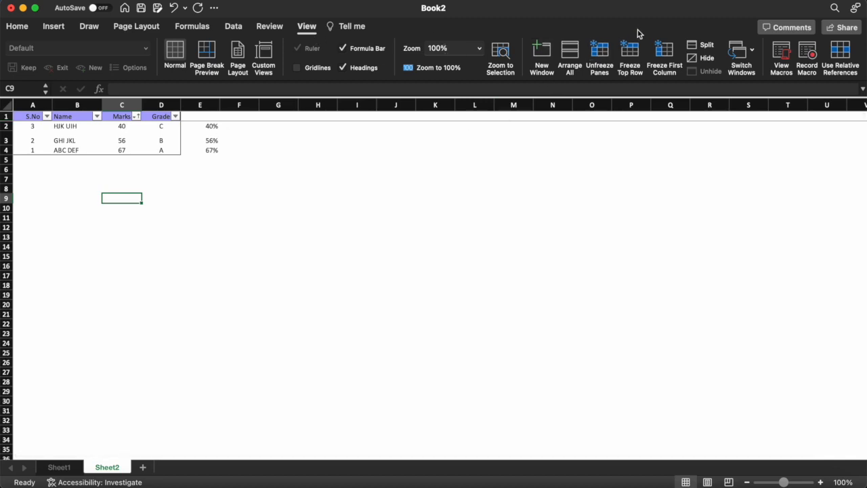
left_click(605, 54)
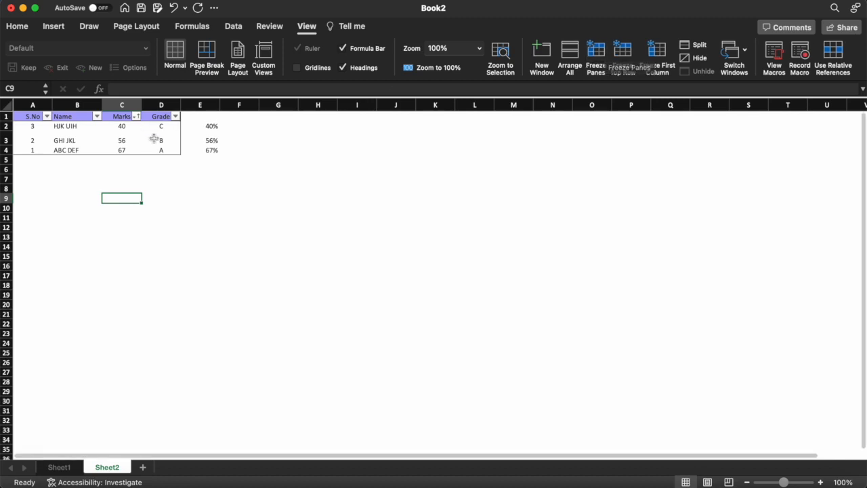
- Freeze panes at cell C2 to lock row 1 and columns A and B, and check both scrolling directions
left_click(111, 126)
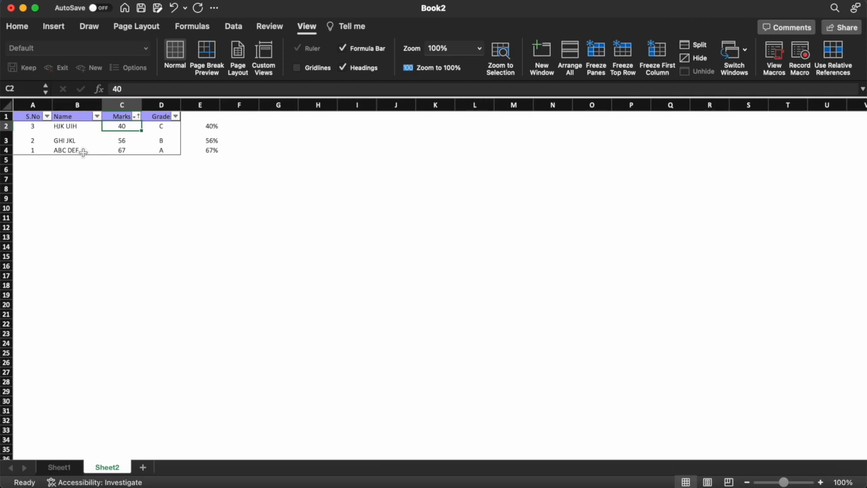
scroll(402, 203, "right", 2)
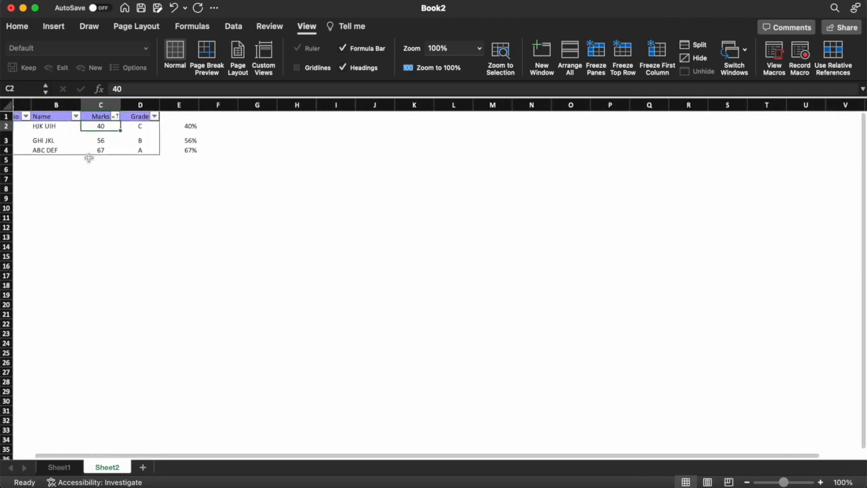
scroll(56, 185, "left", 2)
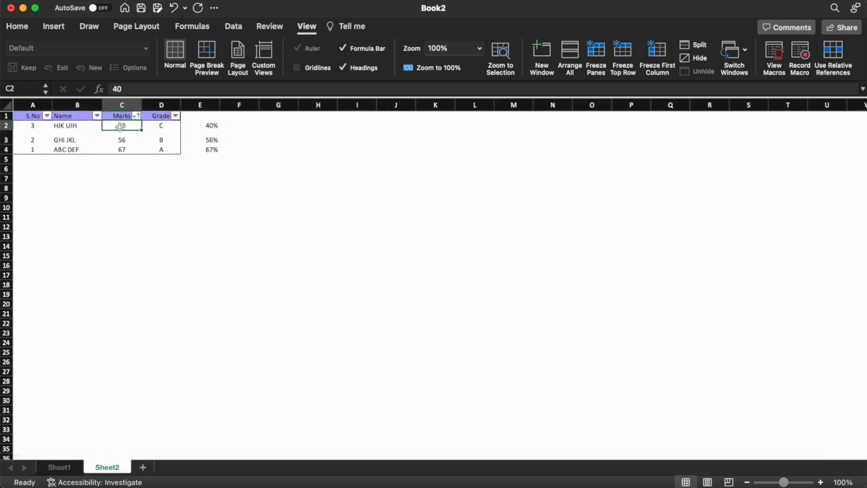
left_click(596, 54)
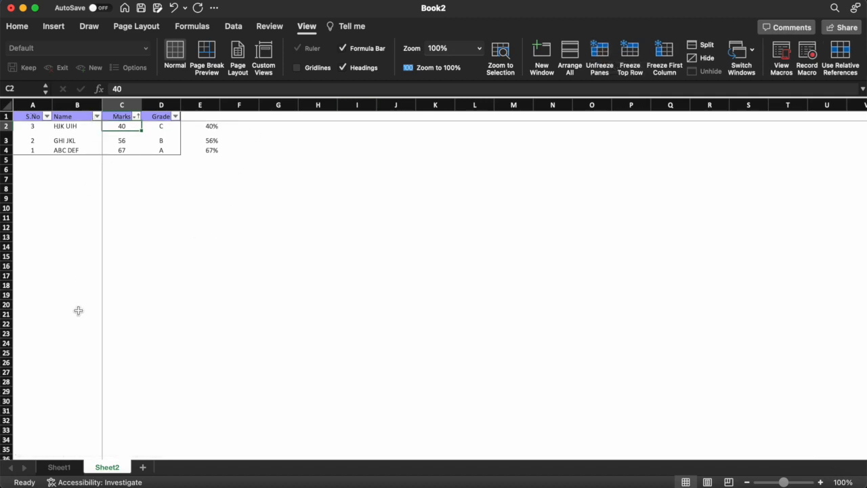
scroll(321, 277, "down", 15)
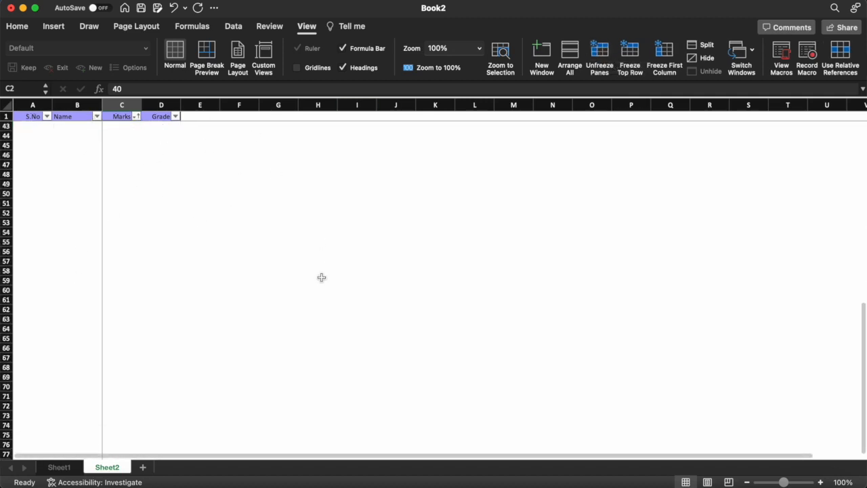
scroll(322, 277, "up", 15)
scroll(322, 277, "right", 10)
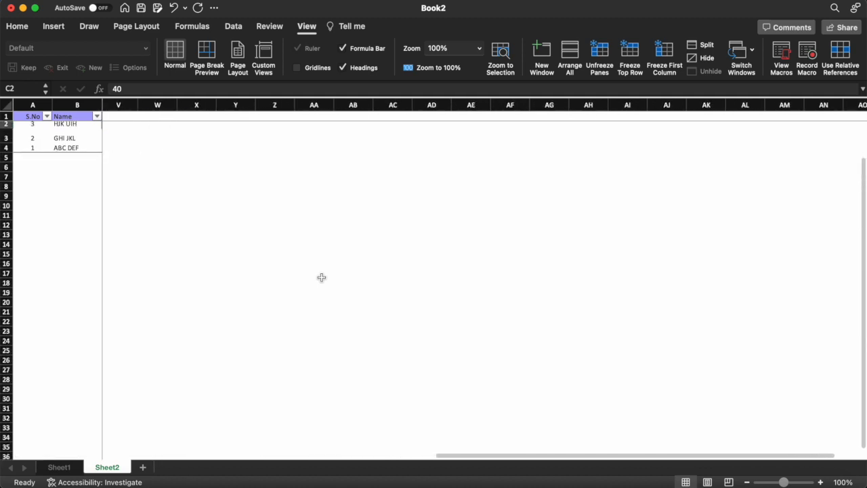
scroll(321, 277, "up", 1)
scroll(321, 277, "left", 10)
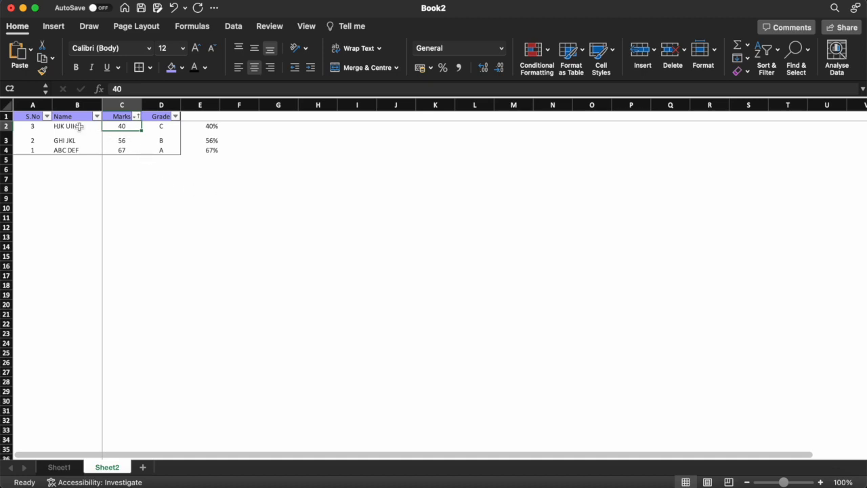
- Review the number formats available for the marks value in cell C3
left_click(119, 140)
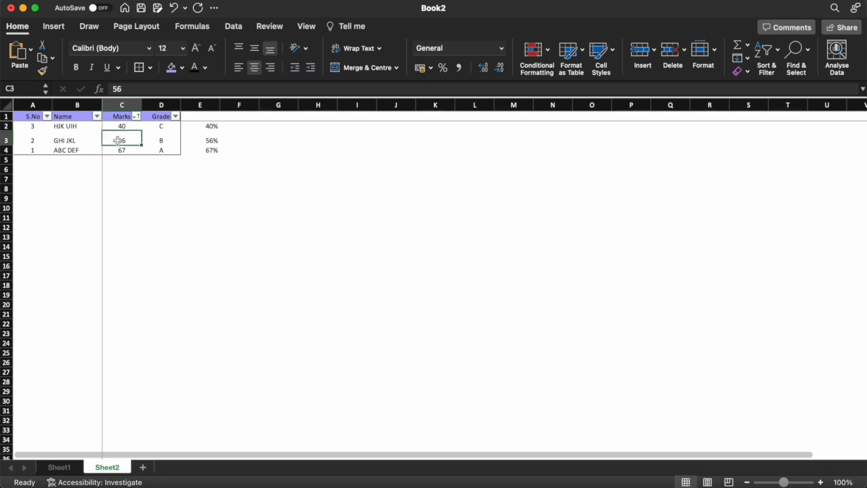
left_click(501, 49)
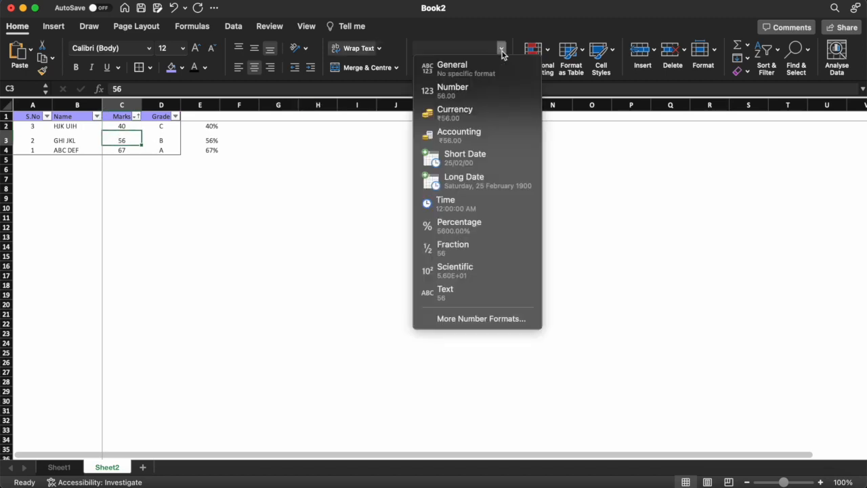
left_click(481, 35)
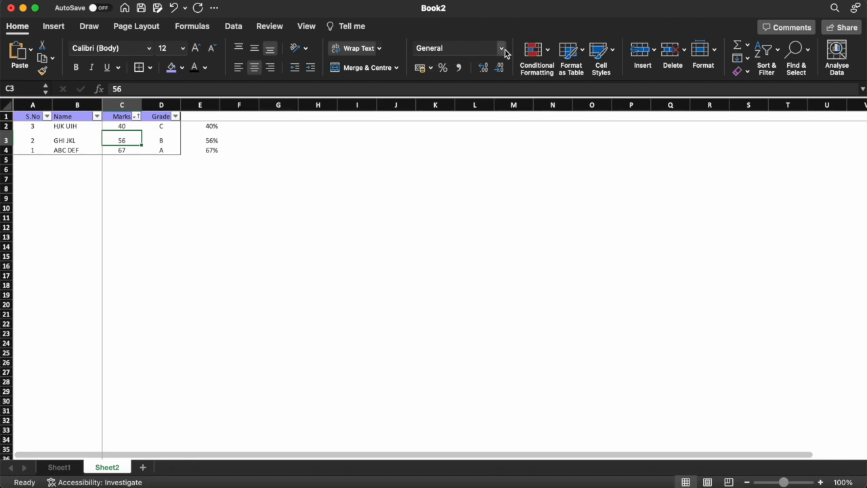
left_click(501, 49)
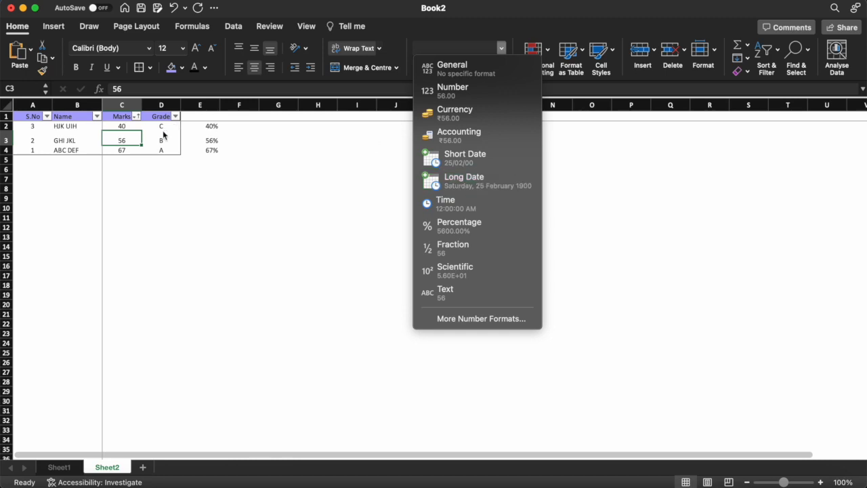
left_click(128, 178)
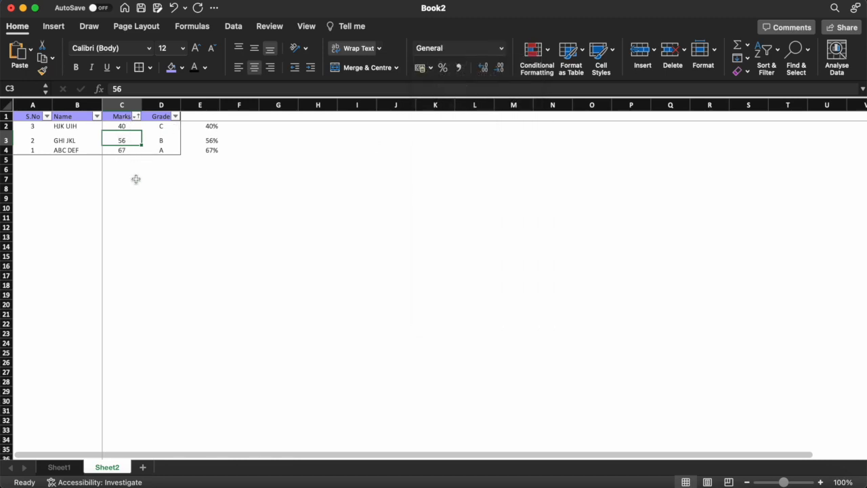
- Apply the Number format to the marks in cells C2 to C4
key("Up")
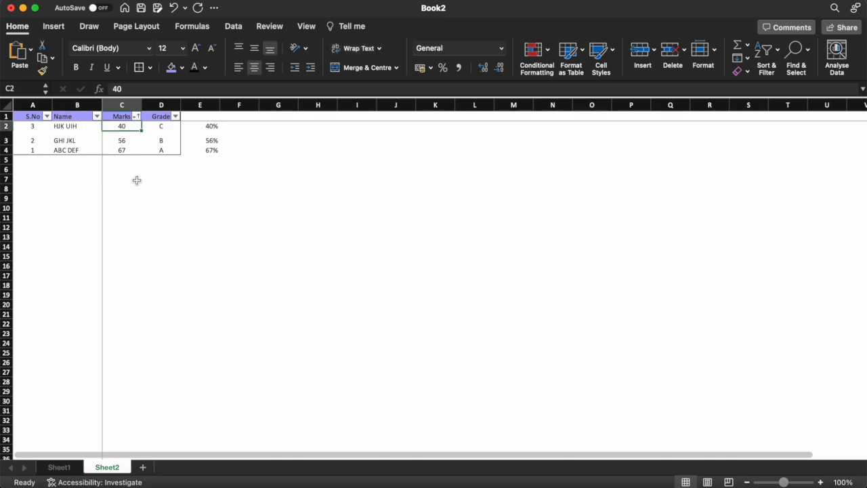
key("shift+Down")
key("shift+Down")
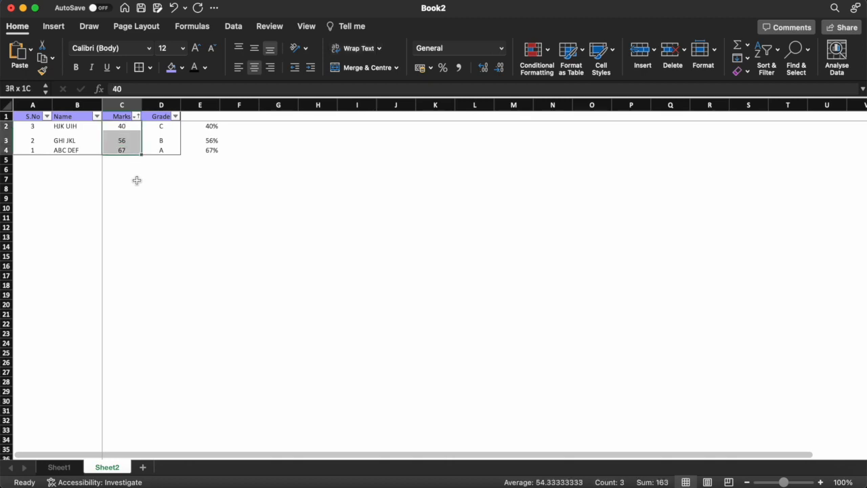
left_click(505, 49)
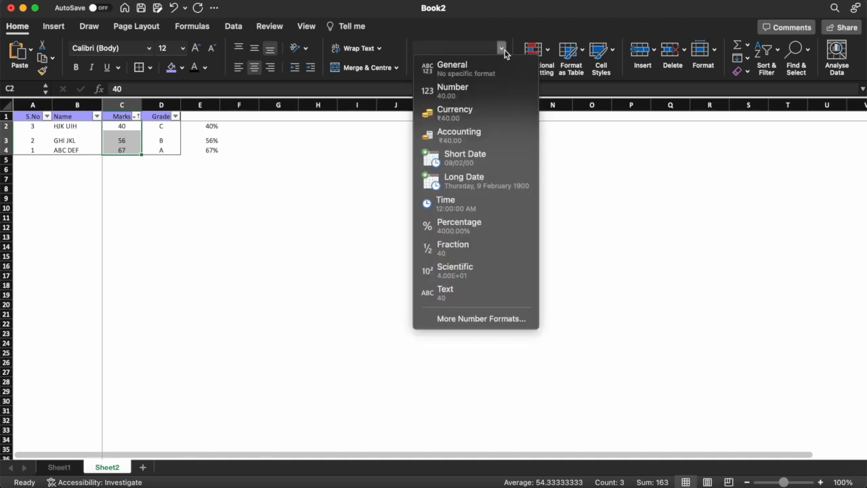
left_click(491, 94)
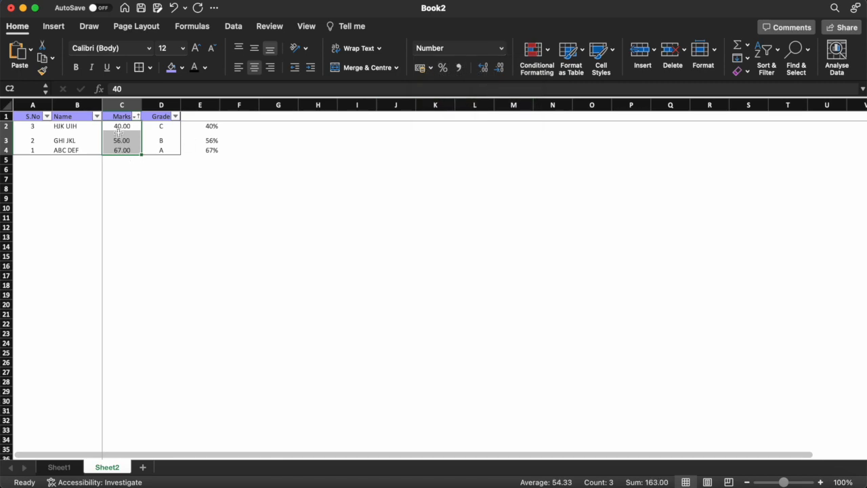
- Format the marks in C2 to C4 as Currency, and view the full list of number format categories
left_click(502, 49)
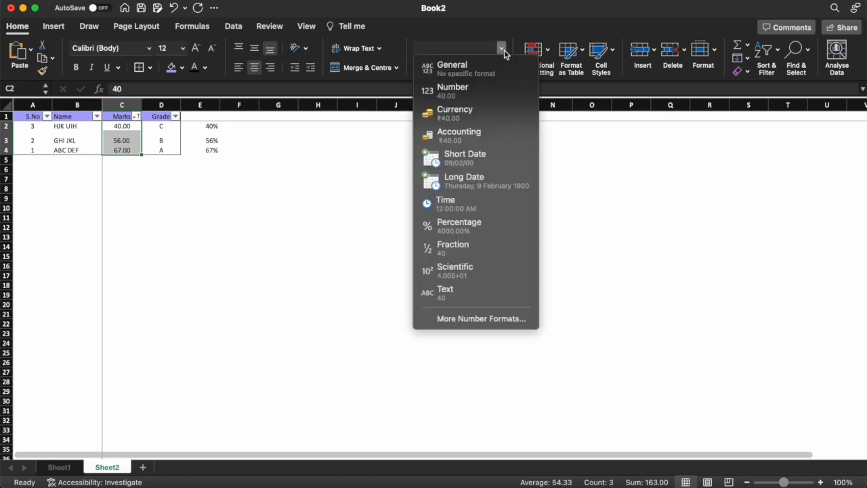
left_click(490, 109)
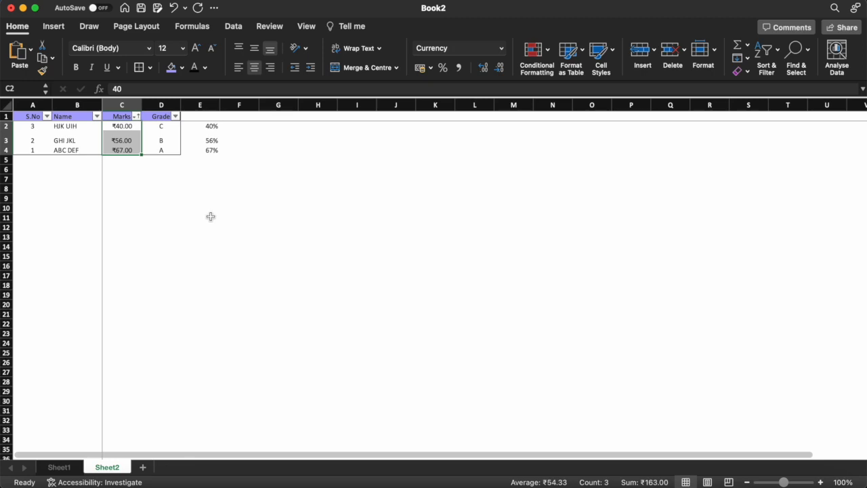
left_click(502, 49)
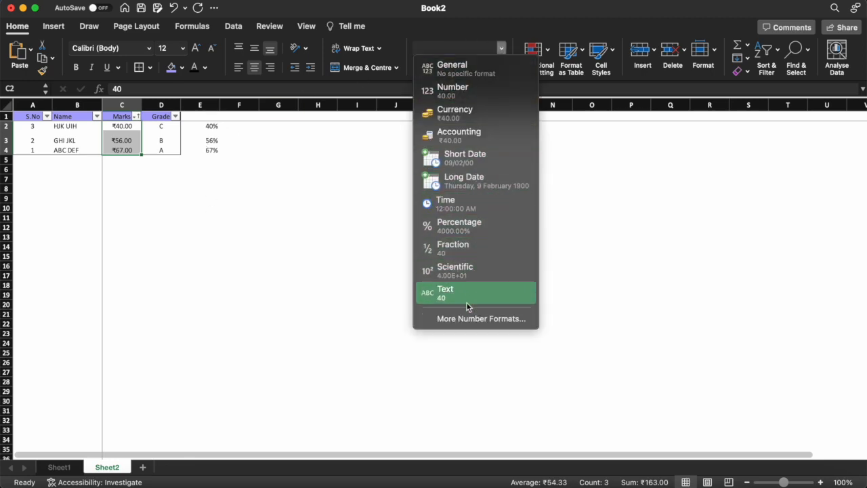
left_click(465, 320)
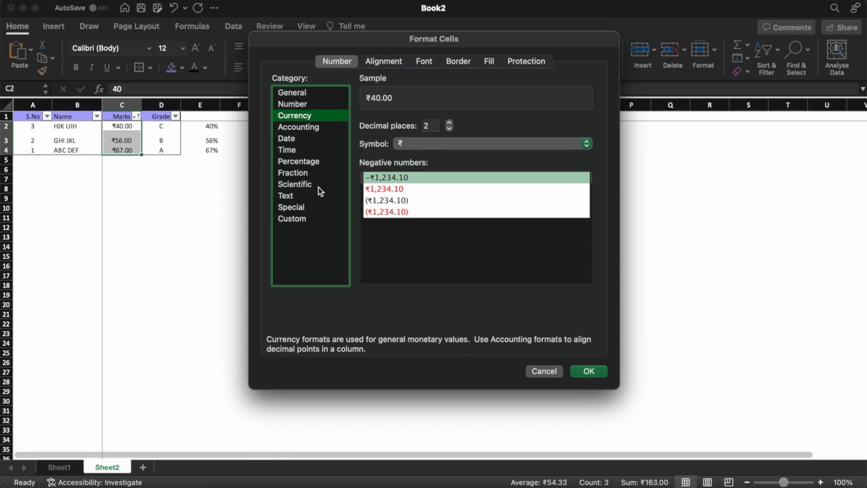
left_click(532, 371)
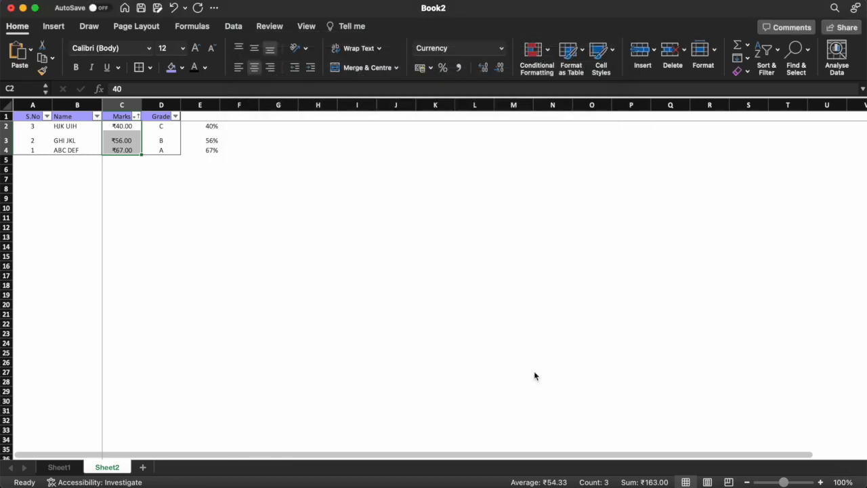